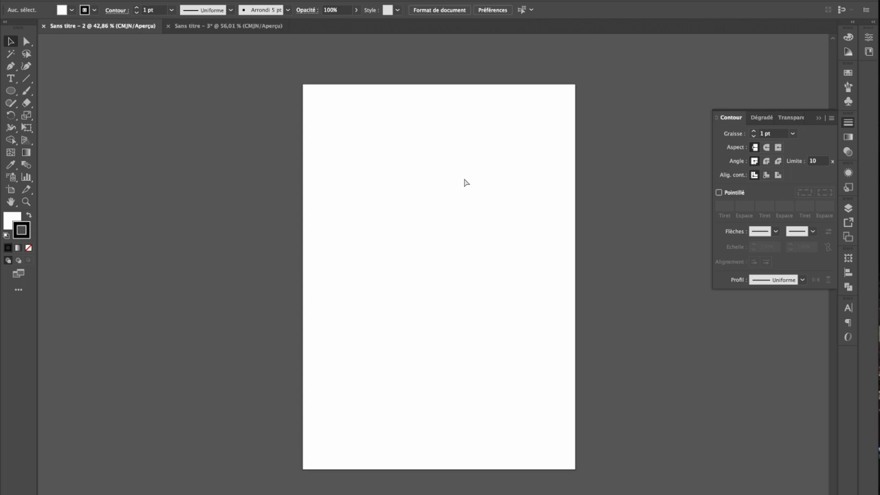
# Create a new A4 portrait print document with centimetres as the unit
pyautogui.press('super+n')
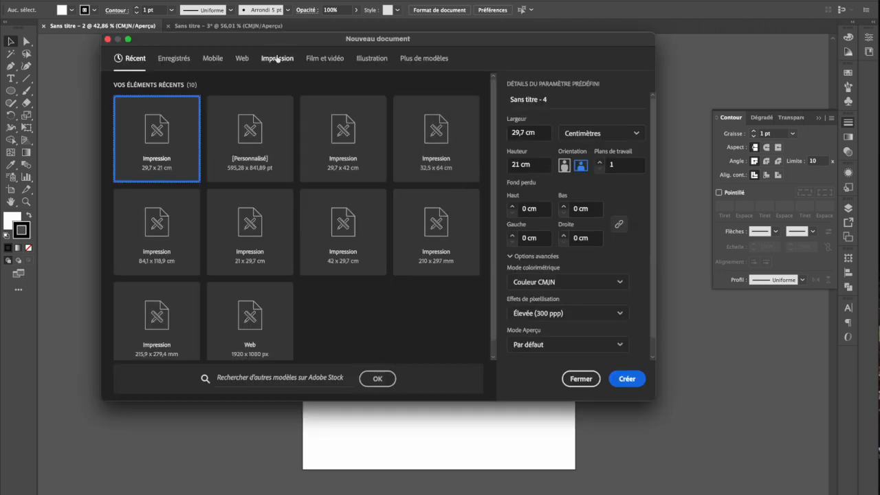
pyautogui.click(276, 59)
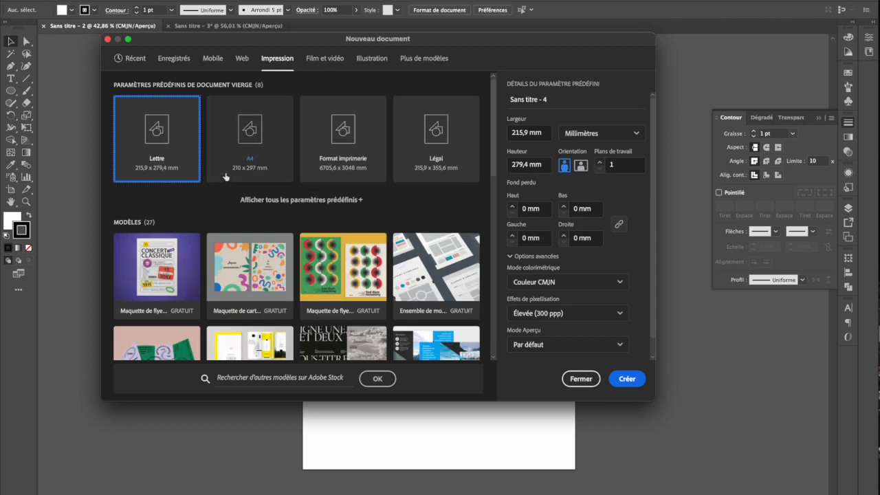
pyautogui.click(249, 140)
pyautogui.click(591, 133)
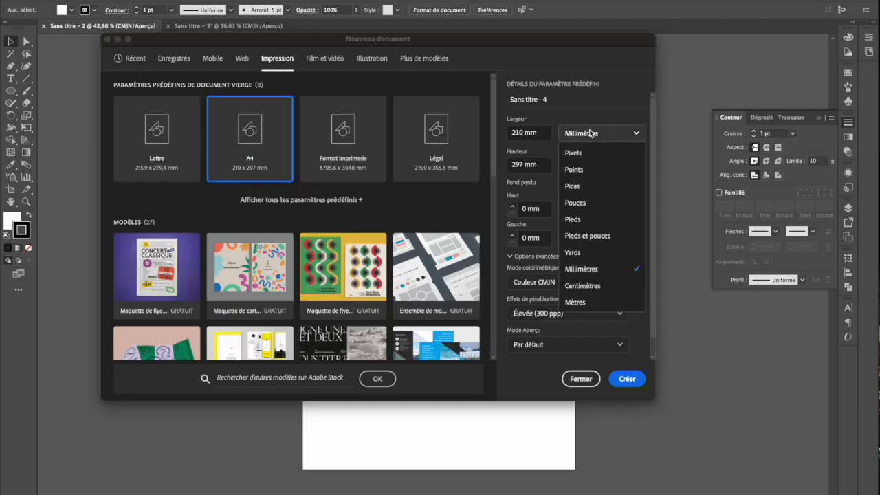
pyautogui.click(588, 286)
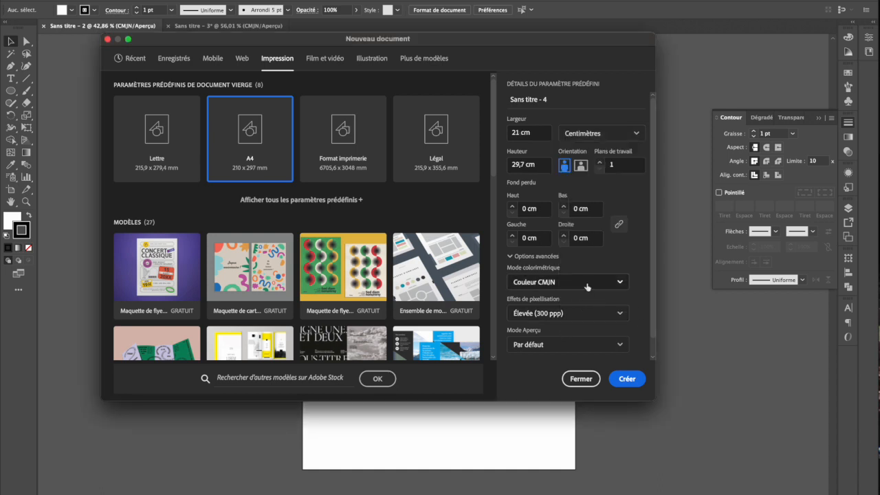
pyautogui.click(627, 379)
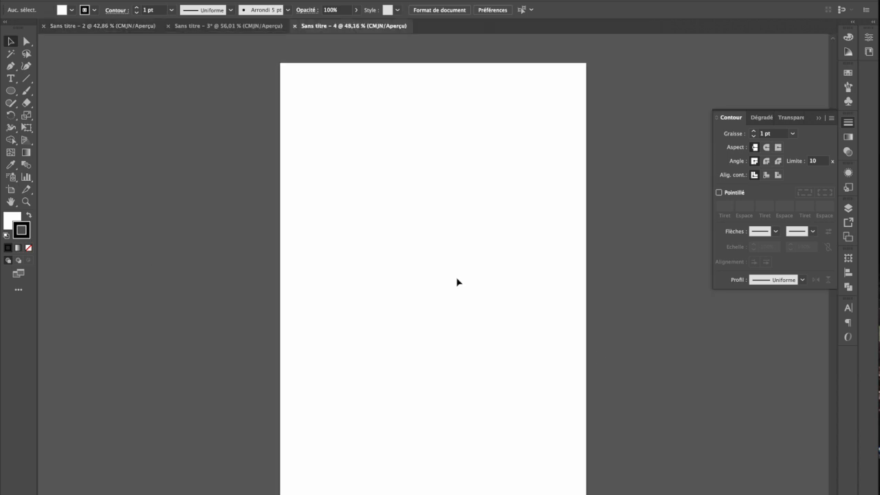
# Draw a closed slanted quadrilateral with the Pen tool in the upper part of the page, about 6.5 cm wide and 2.9 cm tall
pyautogui.click(9, 67)
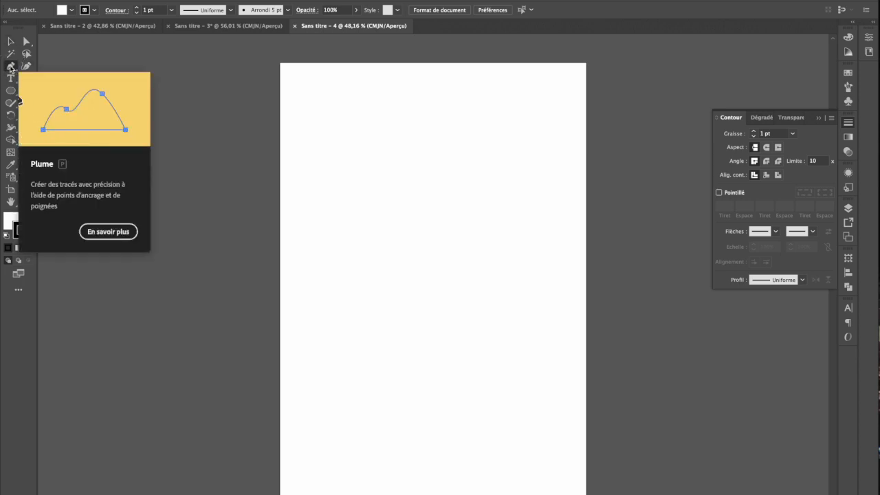
pyautogui.scroll(2, 405, 183)
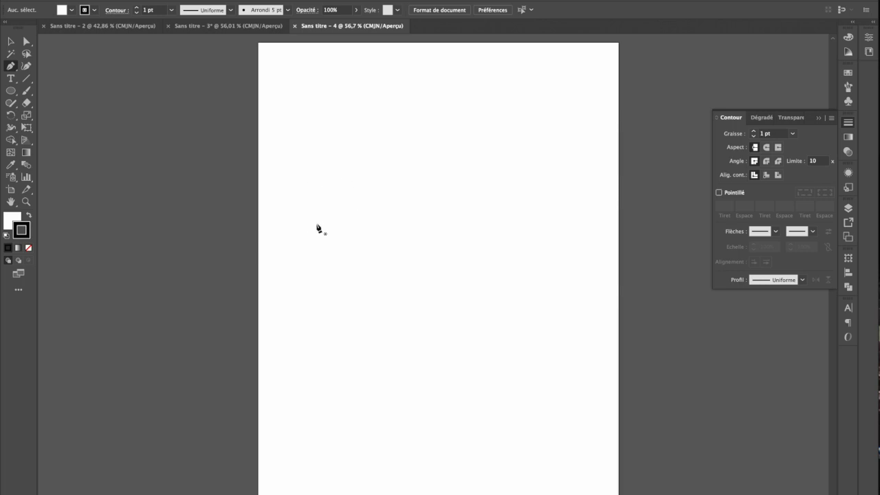
pyautogui.scroll(3, 352, 215)
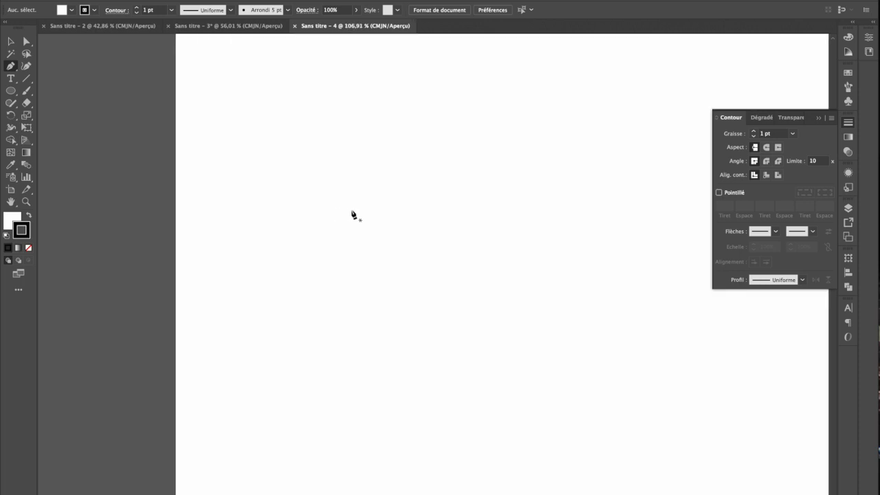
pyautogui.moveTo(322, 213); pyautogui.dragTo(422, 144)
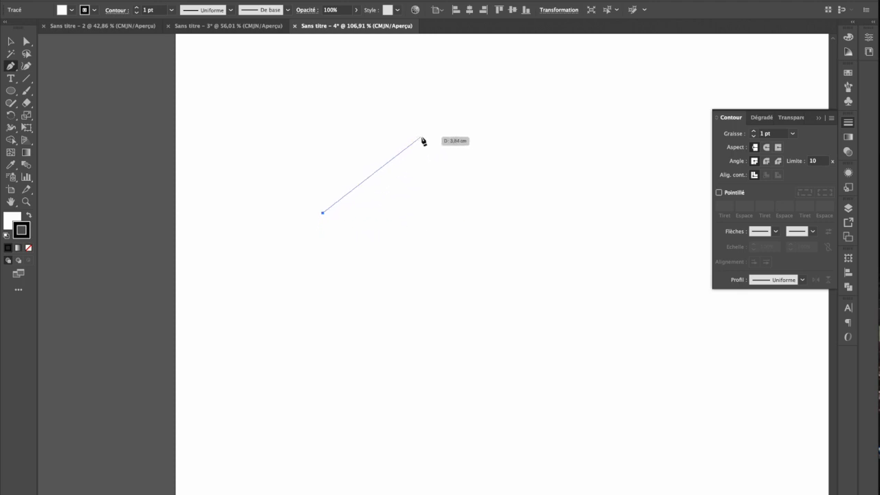
pyautogui.click(421, 138)
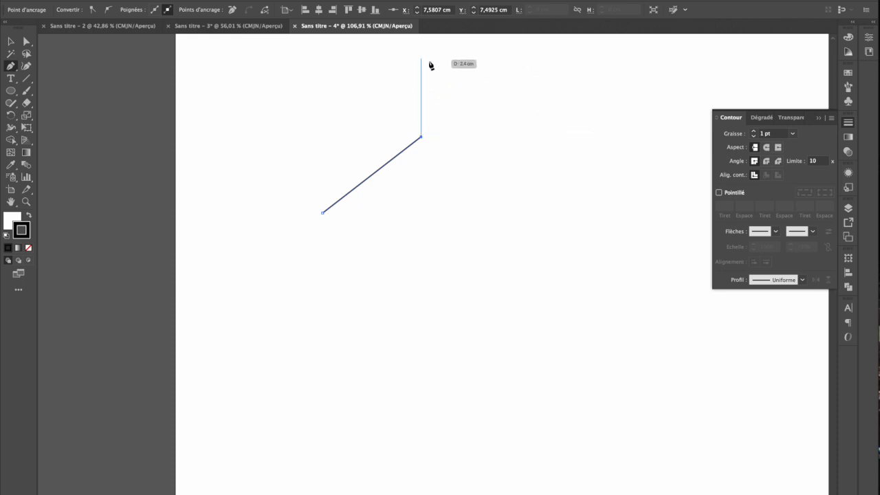
pyautogui.click(532, 137)
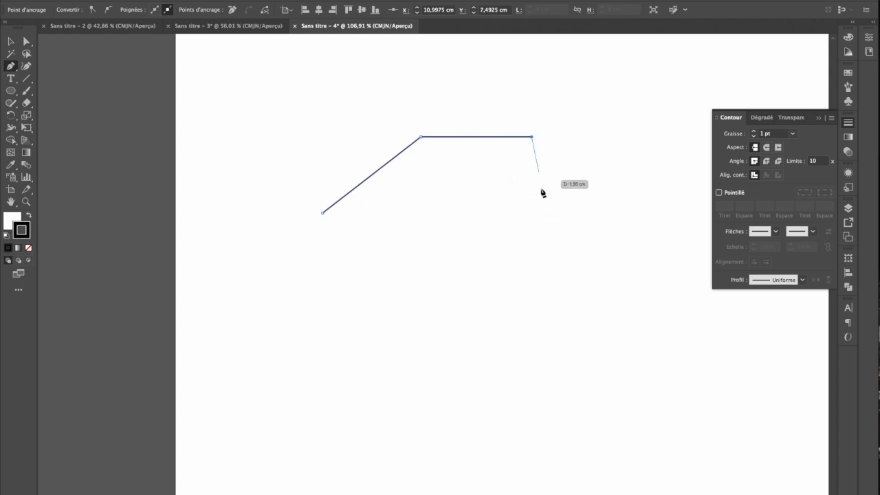
pyautogui.click(407, 231)
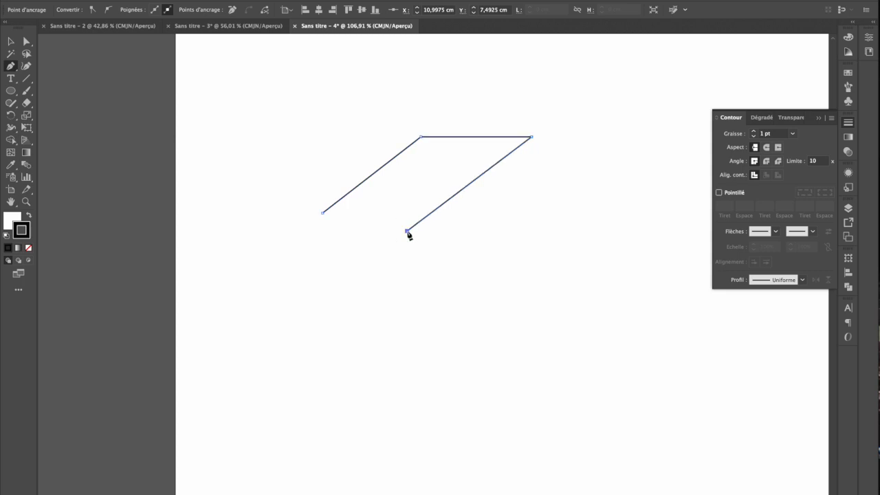
pyautogui.click(323, 213)
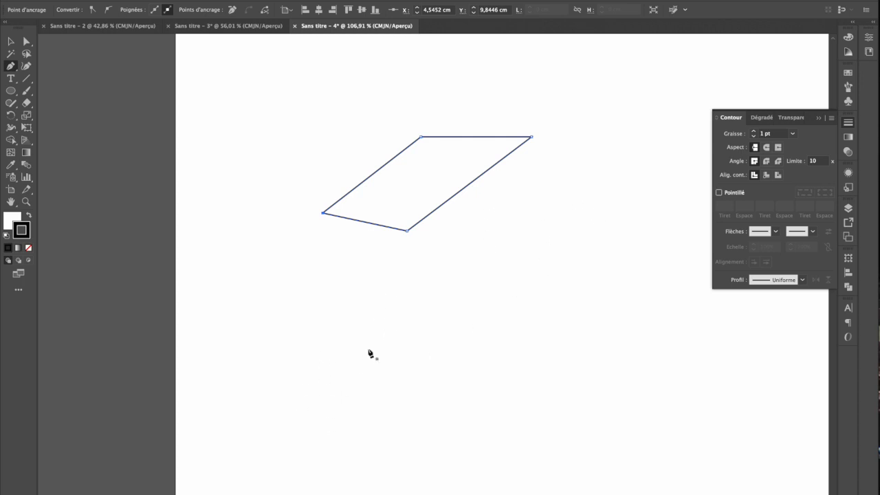
# Start a second Pen path below the quadrilateral with a rising straight segment followed by a smooth arch that bends down
pyautogui.hscroll(5, 369, 354)
pyautogui.click(327, 366)
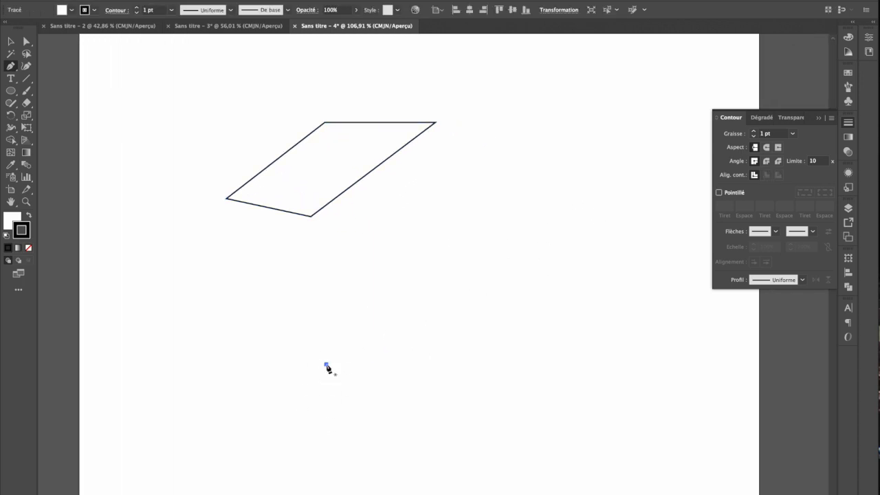
pyautogui.click(415, 298)
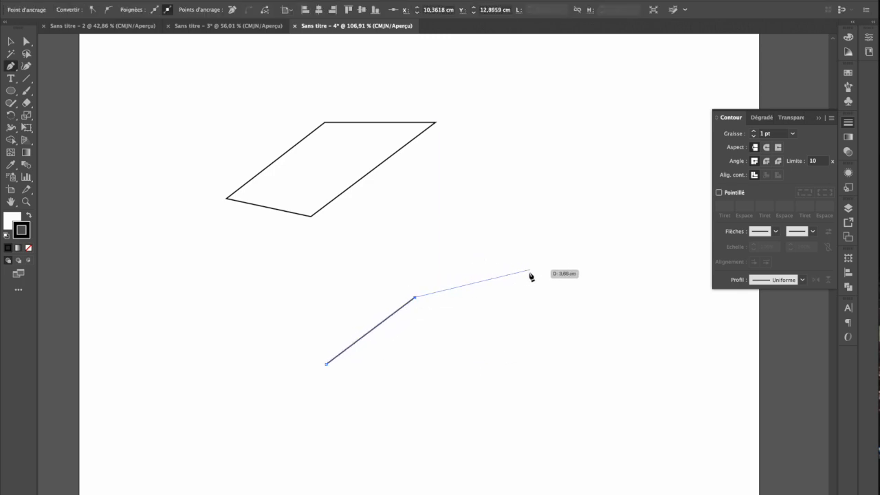
pyautogui.click(515, 238)
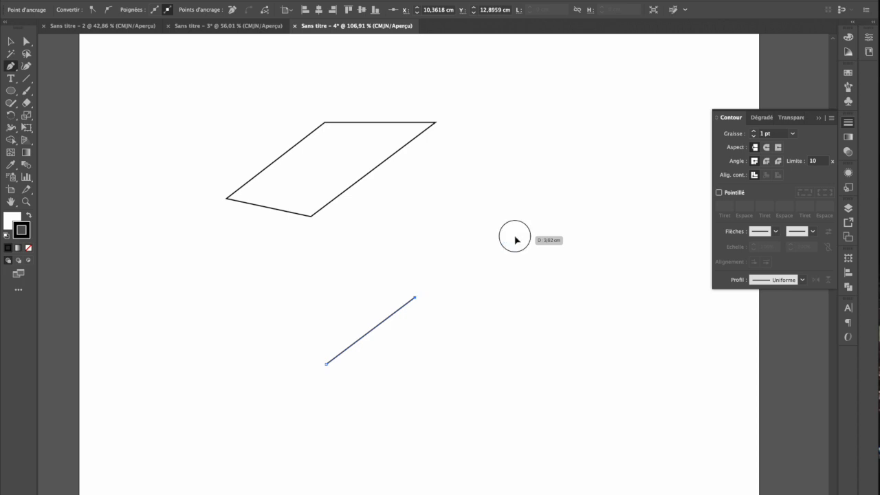
pyautogui.moveTo(515, 238); pyautogui.dragTo(557, 235)
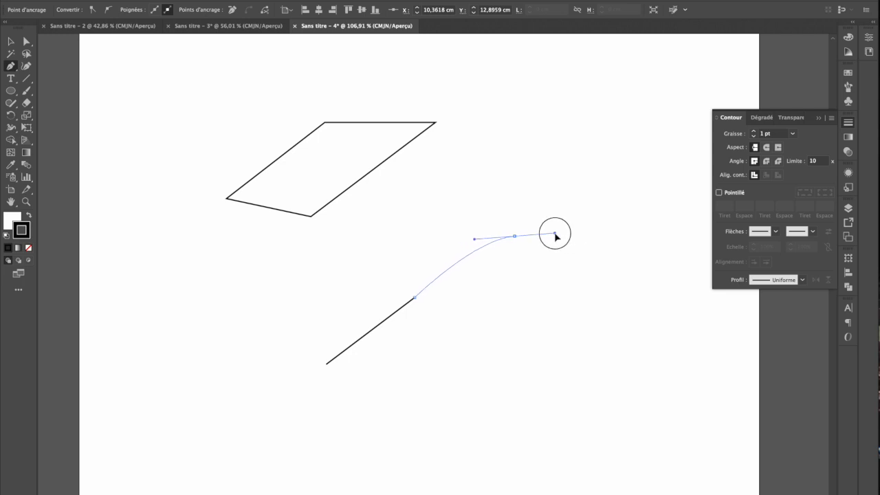
pyautogui.moveTo(556, 237); pyautogui.dragTo(556, 237)
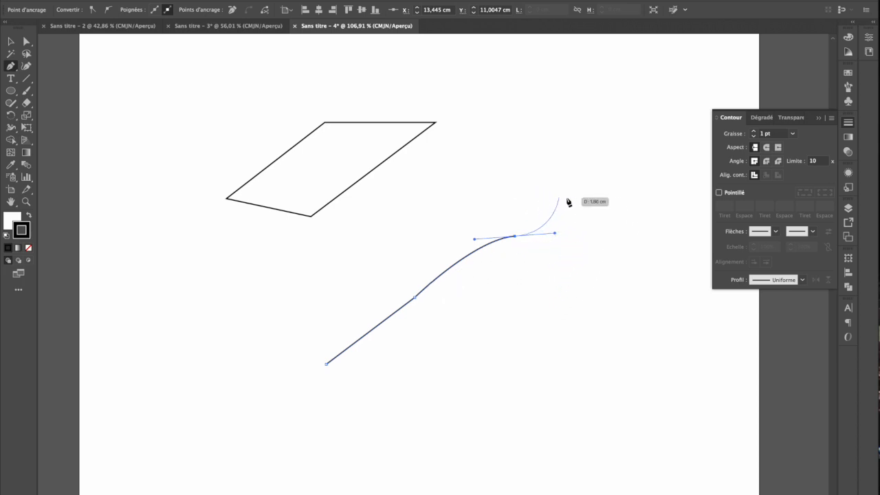
pyautogui.click(568, 256)
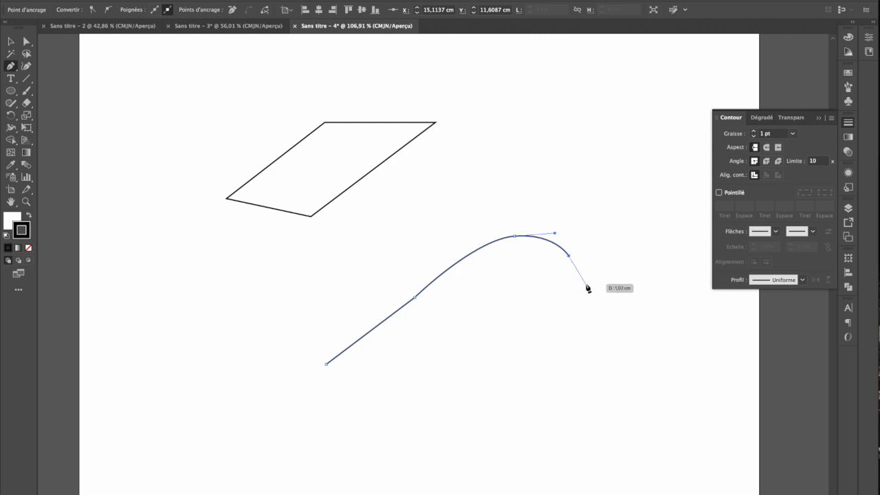
# Extend the path with a vertical line about 2.7 cm up, a curve and a straight vertical drop of about 2.6 cm, leaving it open
pyautogui.click(569, 170)
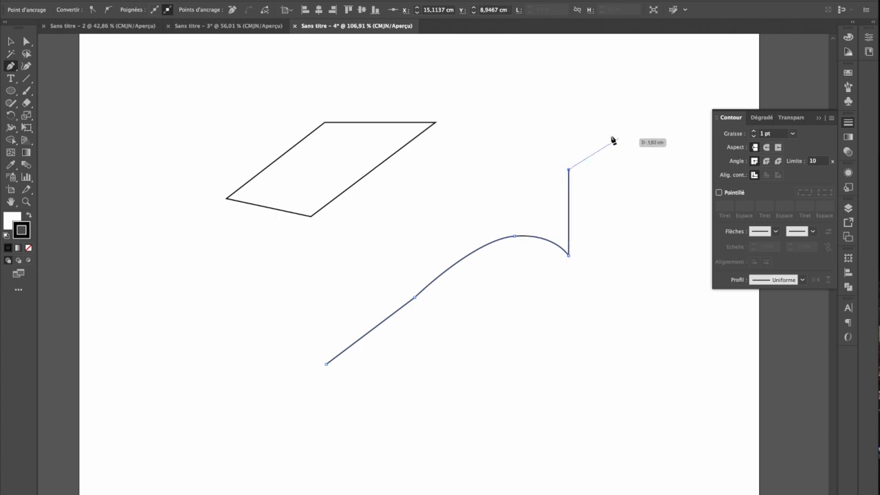
pyautogui.moveTo(609, 120); pyautogui.dragTo(647, 115)
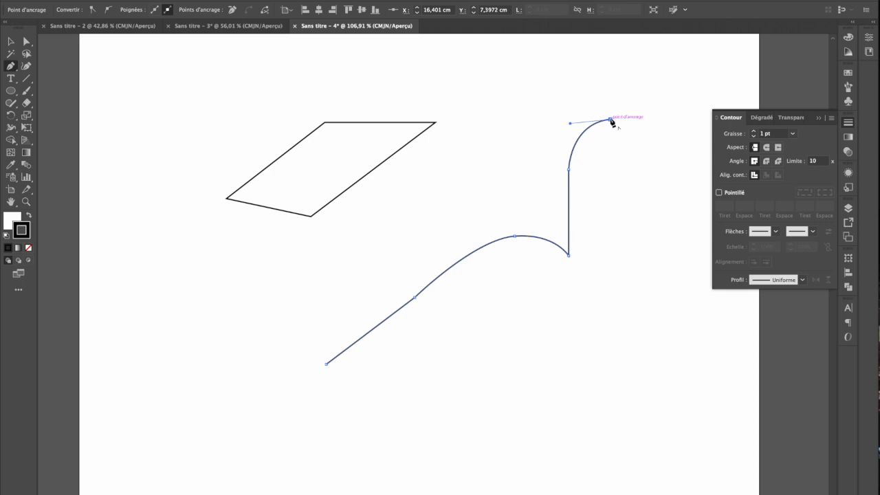
pyautogui.moveTo(612, 121); pyautogui.dragTo(611, 203)
pyautogui.click(610, 203)
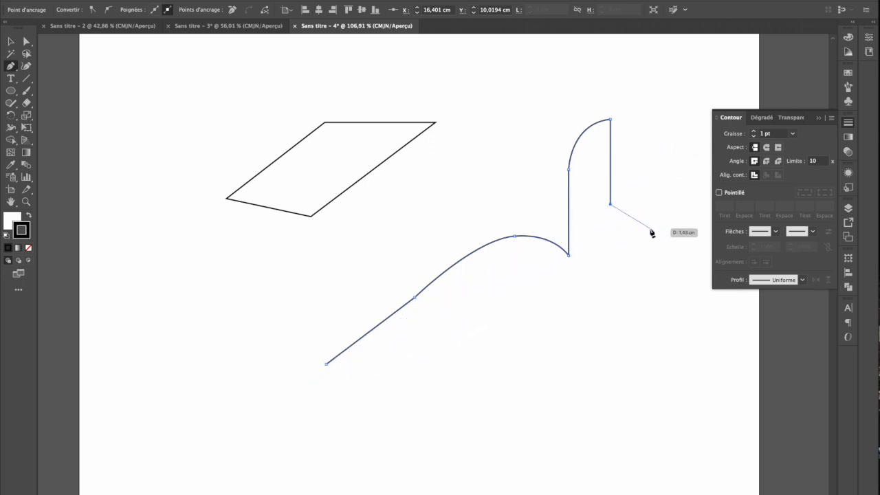
pyautogui.press('Escape')
# Draw an open m-shaped path of two arches joined by a straight stem with the Pen tool, below the second path
pyautogui.scroll(-3, 307, 372)
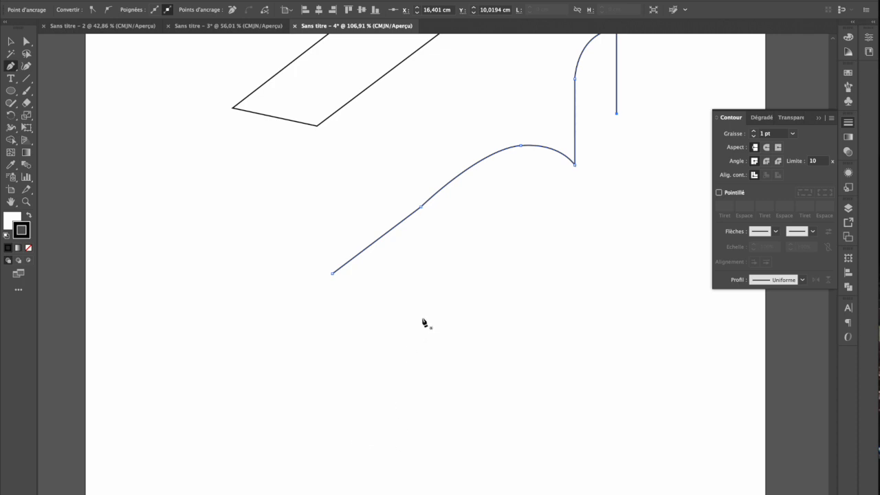
pyautogui.click(352, 407)
pyautogui.moveTo(422, 332); pyautogui.dragTo(485, 332)
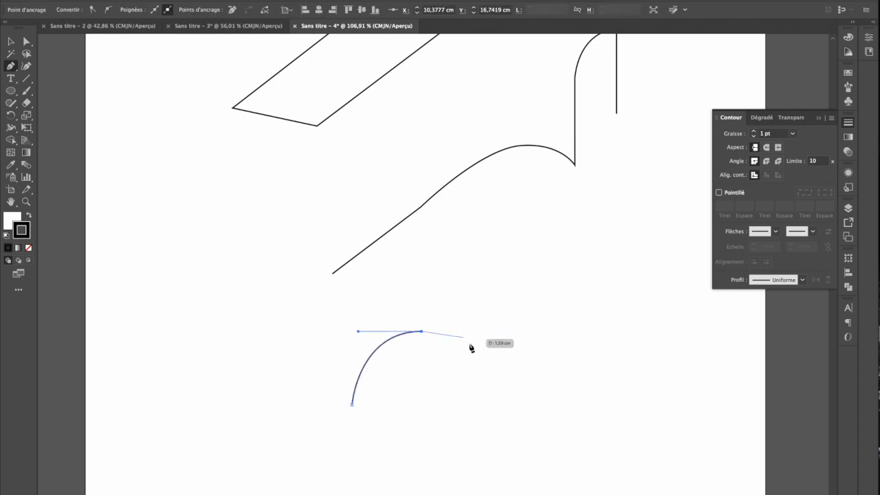
pyautogui.click(416, 411)
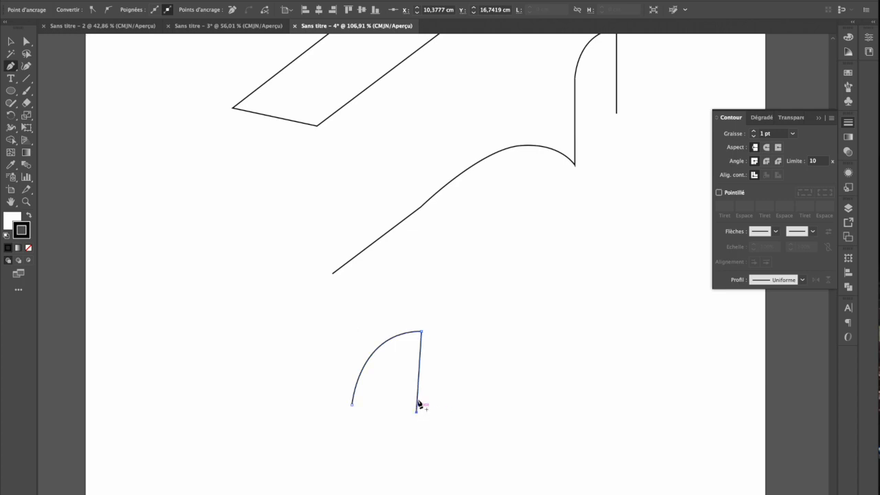
pyautogui.moveTo(458, 331); pyautogui.dragTo(506, 332)
pyautogui.click(498, 411)
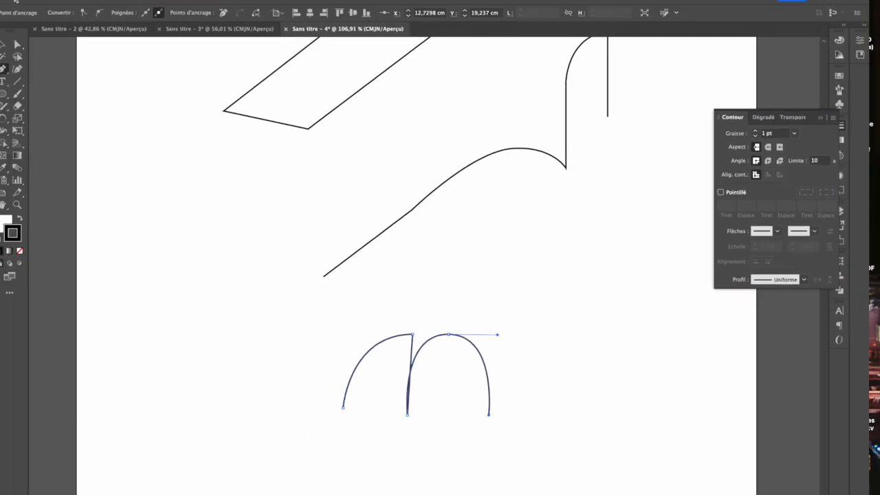
# Move the whole quadrilateral slightly down and to the left with the Selection tool
pyautogui.click(26, 41)
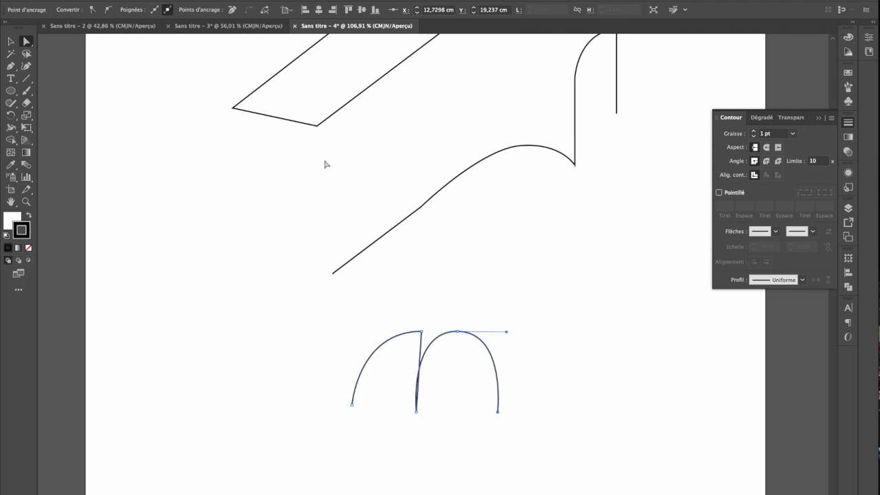
pyautogui.click(12, 43)
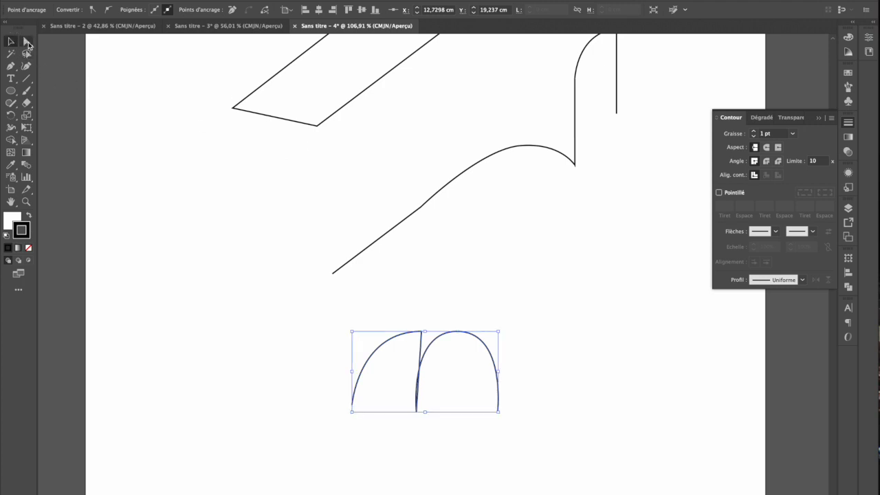
pyautogui.click(27, 42)
pyautogui.click(8, 42)
pyautogui.scroll(3, 392, 175)
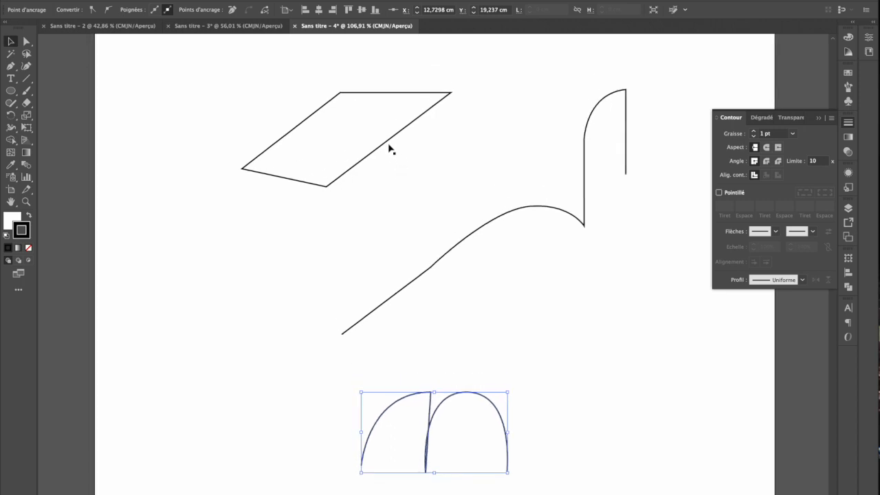
pyautogui.moveTo(391, 145); pyautogui.dragTo(365, 194)
# Reshape the quadrilateral with Direct Selection by raising its upper-right corner and shifting both top corners to the left
pyautogui.click(26, 41)
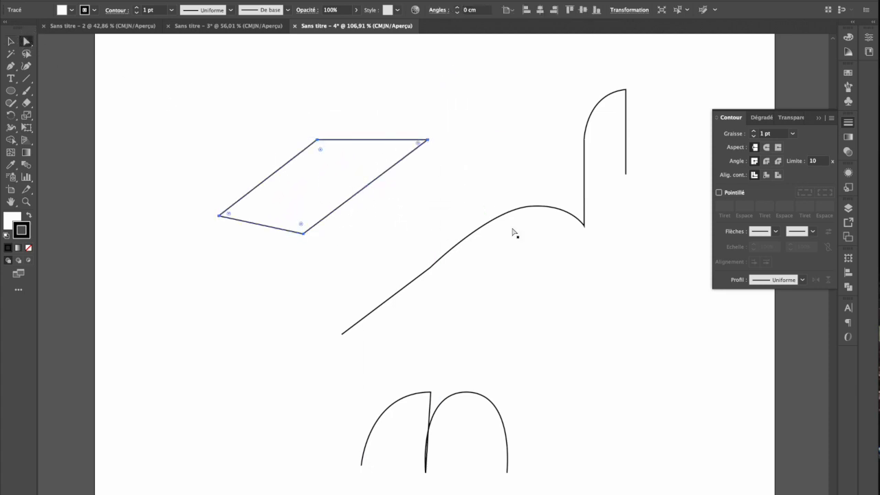
pyautogui.click(451, 143)
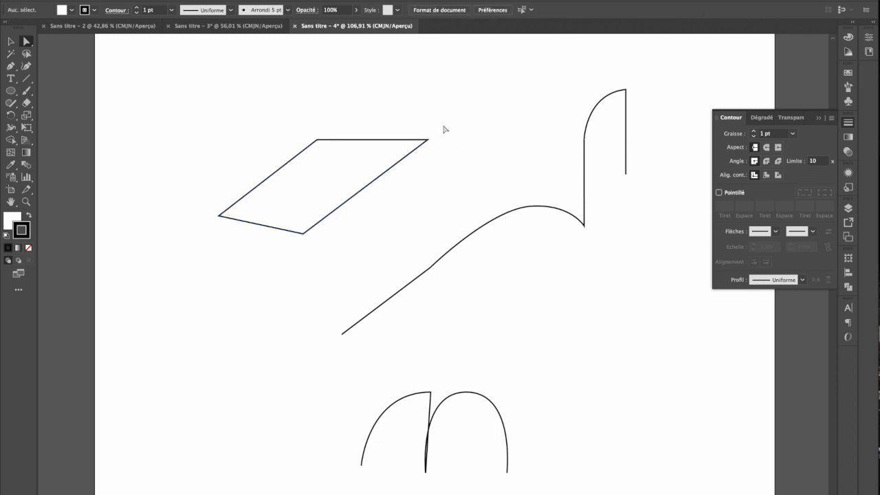
pyautogui.moveTo(427, 139); pyautogui.dragTo(420, 106)
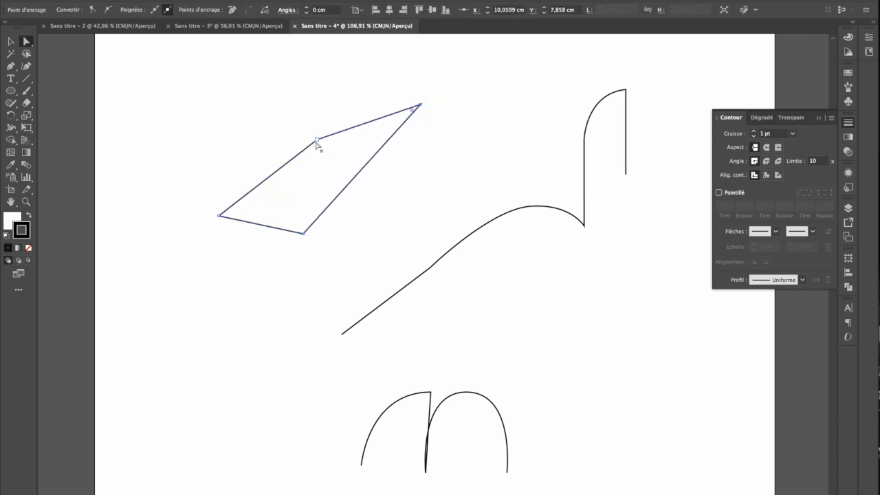
pyautogui.moveTo(453, 76); pyautogui.dragTo(242, 131)
pyautogui.click(249, 110)
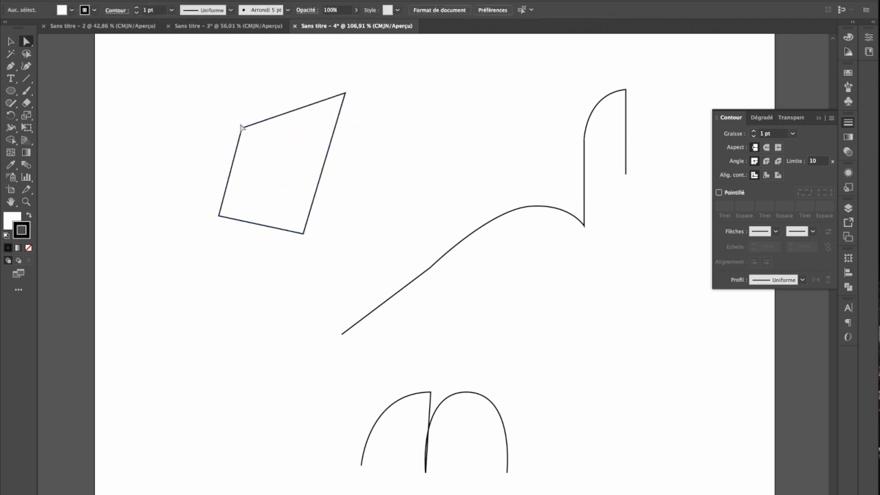
# Select the quadrilateral's corner anchor points together, adding them to the selection one after another
pyautogui.moveTo(212, 77); pyautogui.dragTo(414, 135)
pyautogui.click(397, 90)
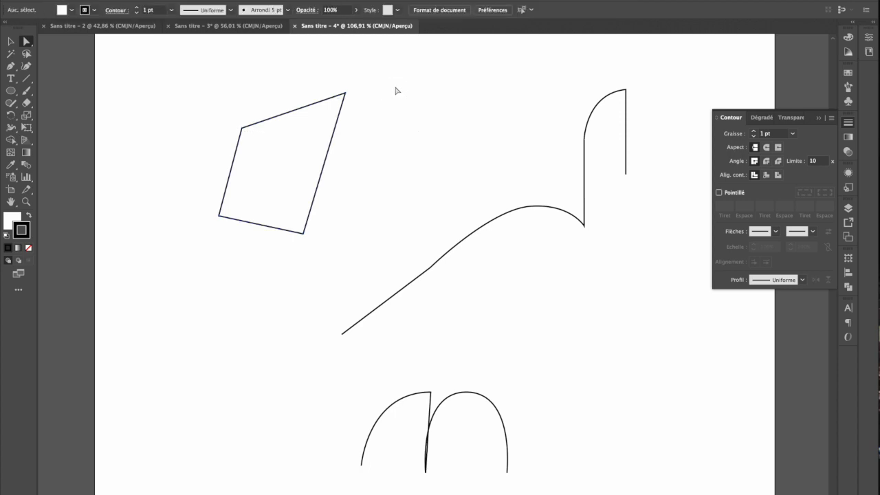
pyautogui.click(346, 93)
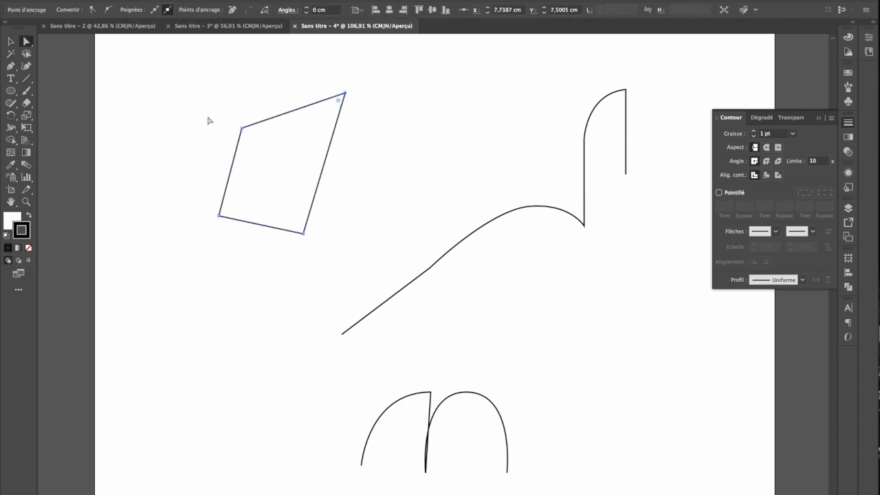
pyautogui.keyDown('shift'); pyautogui.click(243, 128); pyautogui.keyUp('shift')
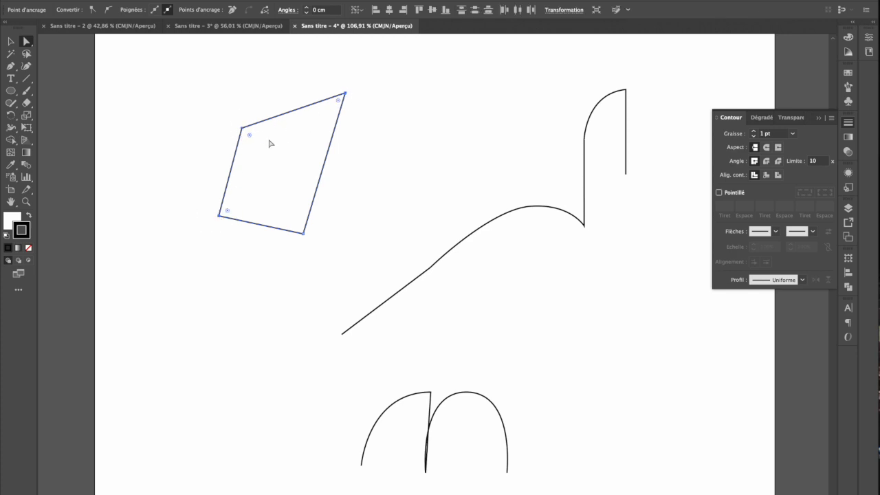
# Move the quadrilateral's three selected corners down and to the left, keeping the lower-right corner in place
pyautogui.moveTo(242, 129); pyautogui.dragTo(159, 182)
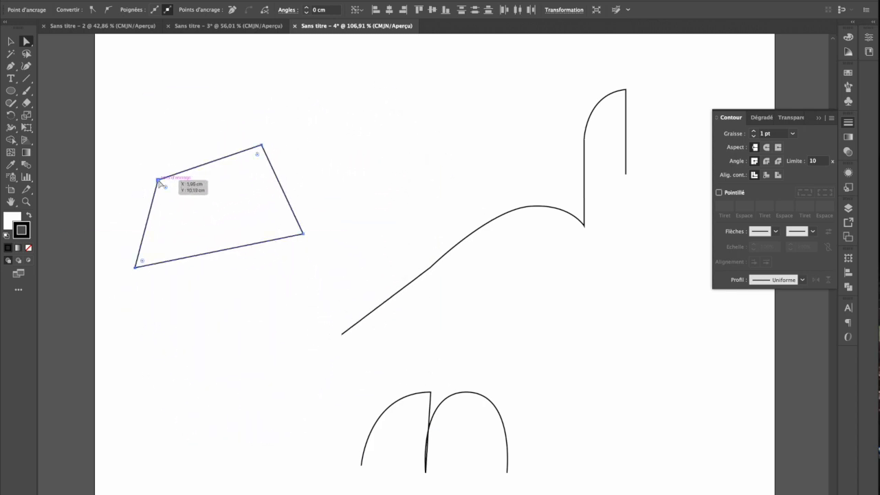
# Draw a circle about 2.75 cm across beside the quadrilateral, and a square of similar size to its right
pyautogui.click(11, 91)
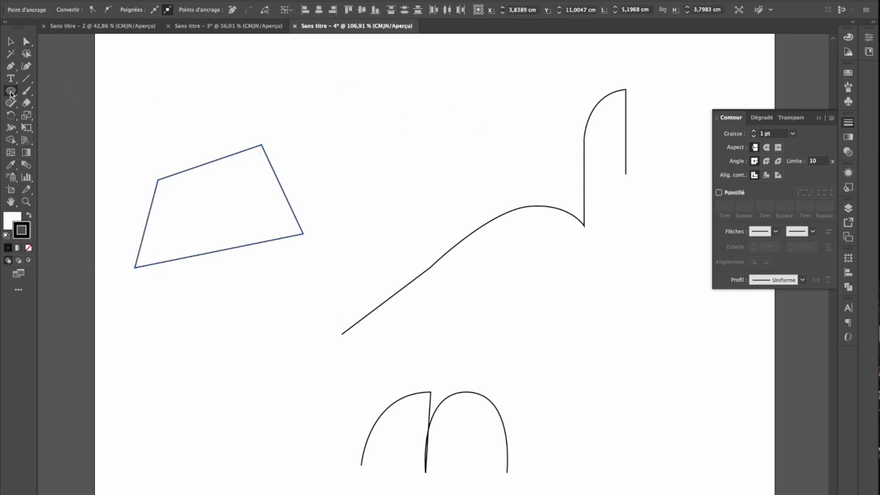
pyautogui.moveTo(293, 89)
pyautogui.mouseDown()
pyautogui.moveTo(460, 206)
pyautogui.moveTo(396, 209)
pyautogui.moveTo(426, 223)
pyautogui.moveTo(343, 172)
pyautogui.moveTo(323, 140)
pyautogui.moveTo(398, 219)
pyautogui.moveTo(289, 142)
pyautogui.moveTo(375, 193)
pyautogui.moveTo(342, 171)
pyautogui.moveTo(376, 210)
pyautogui.moveTo(313, 157)
pyautogui.moveTo(345, 194)
pyautogui.moveTo(381, 178)
pyautogui.mouseUp()
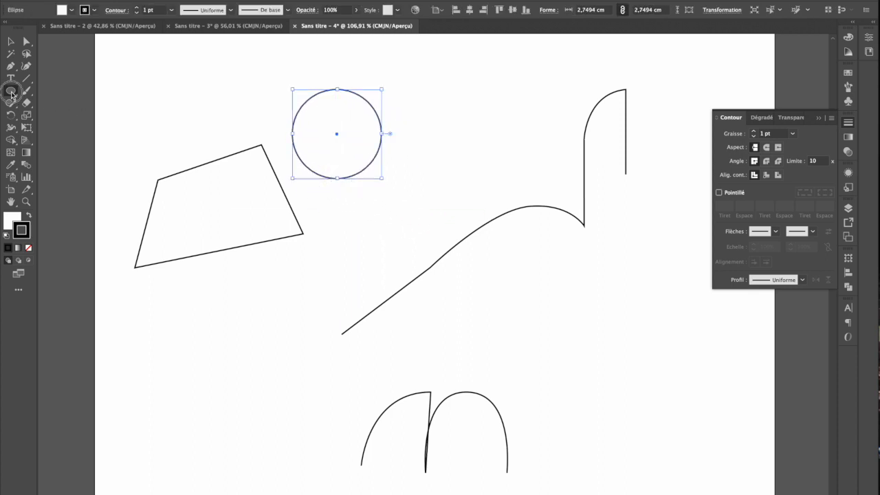
pyautogui.moveTo(11, 92); pyautogui.dragTo(26, 95)
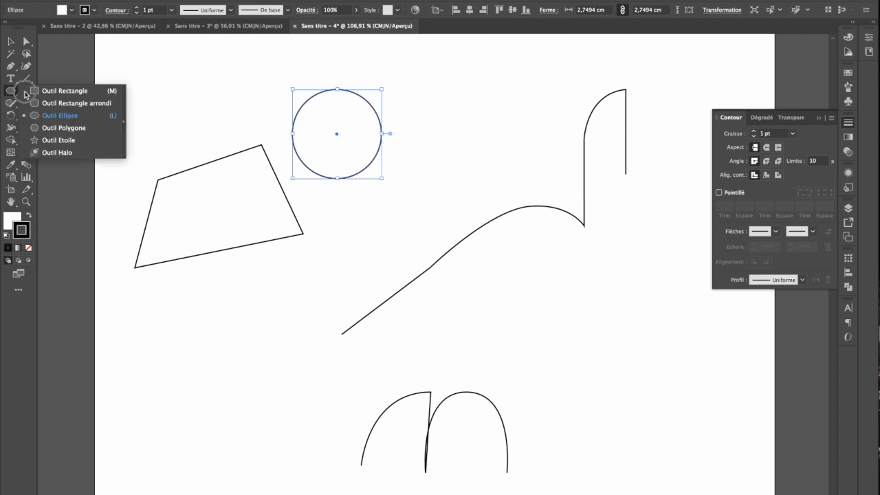
pyautogui.click(57, 97)
pyautogui.moveTo(410, 98); pyautogui.dragTo(492, 179)
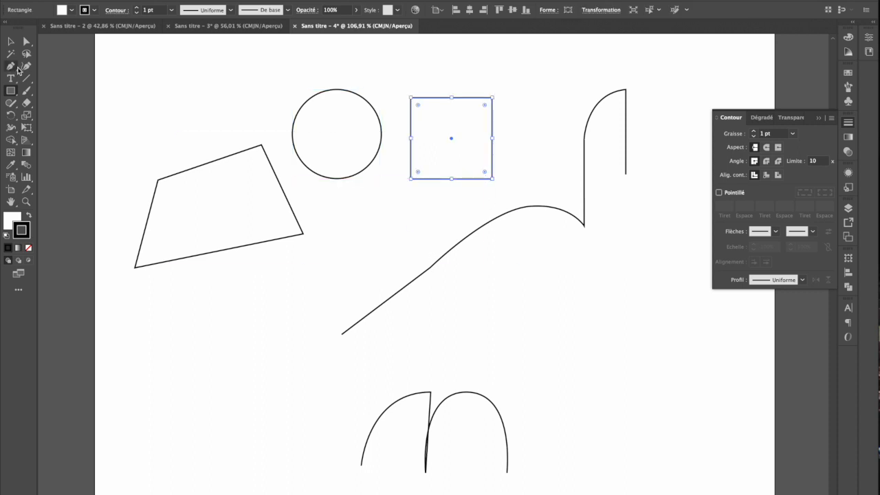
# Select all the artwork on the page and delete it
pyautogui.click(9, 42)
pyautogui.click(382, 154)
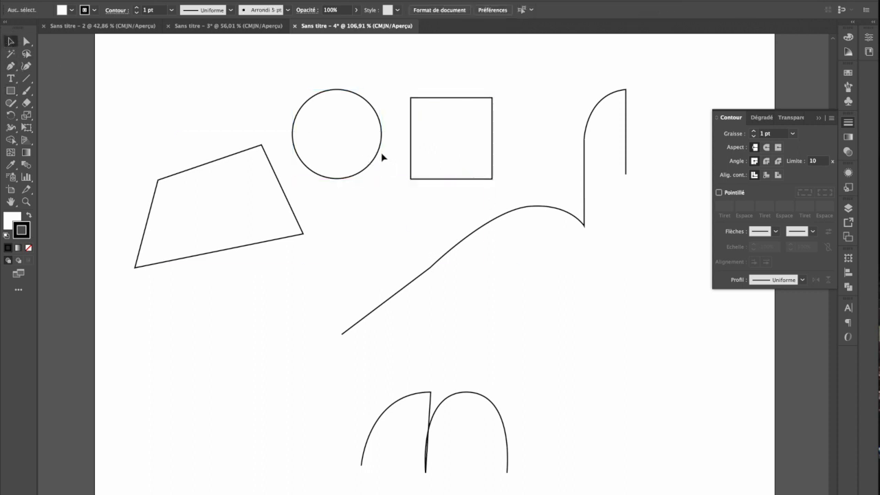
pyautogui.click(374, 159)
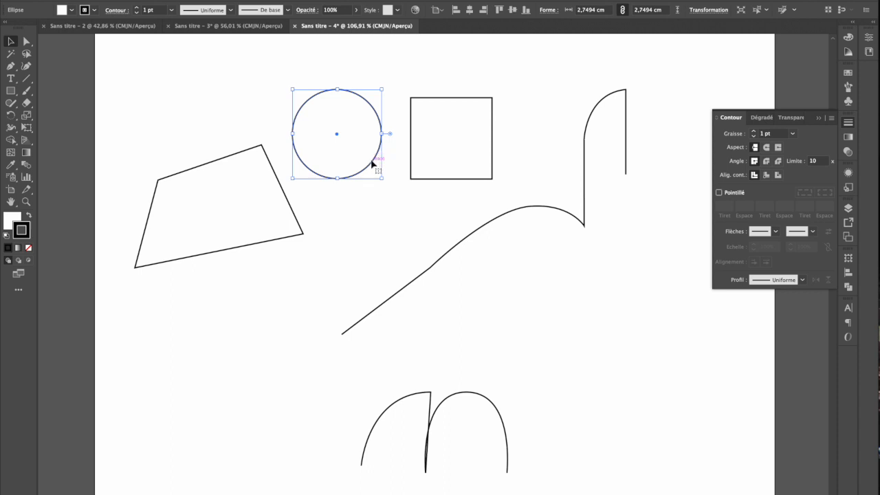
pyautogui.moveTo(157, 75); pyautogui.dragTo(673, 486)
pyautogui.press('Delete')
# Draw a circle about 1.5 cm in diameter near the top of the empty page with the Ellipse tool
pyautogui.scroll(-4, 302, 213)
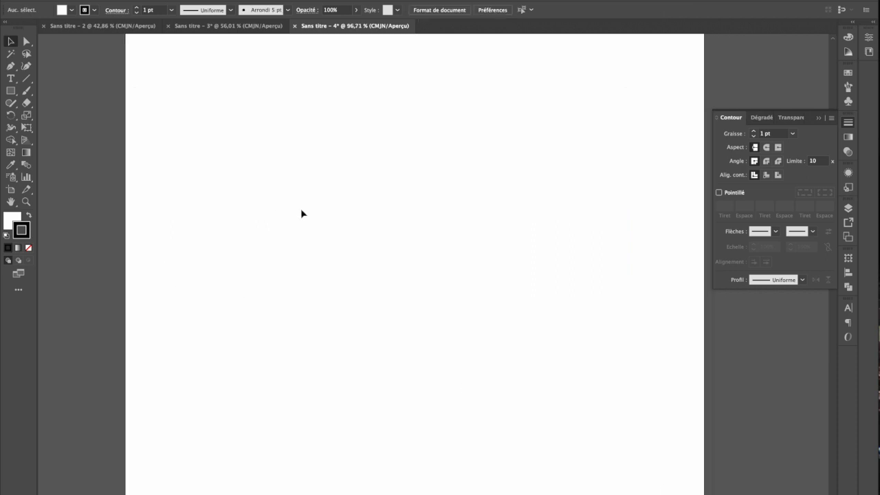
pyautogui.moveTo(11, 90); pyautogui.dragTo(49, 116)
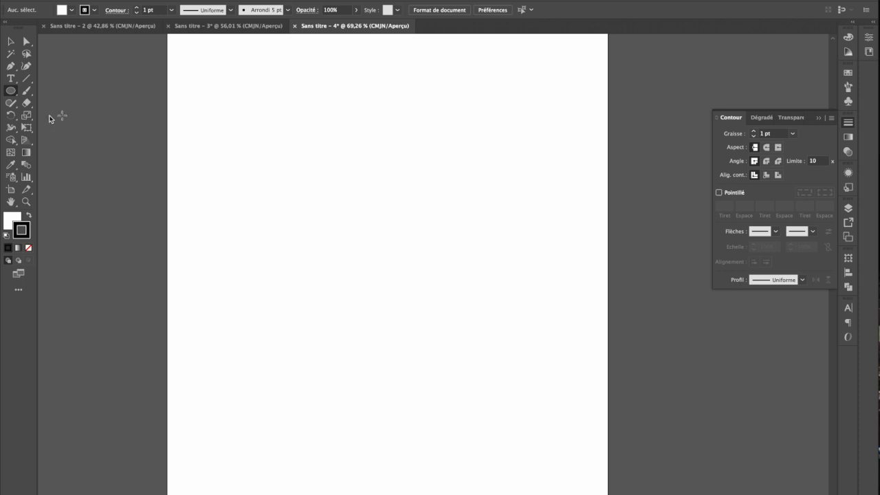
pyautogui.moveTo(351, 86); pyautogui.dragTo(382, 118)
pyautogui.click(8, 43)
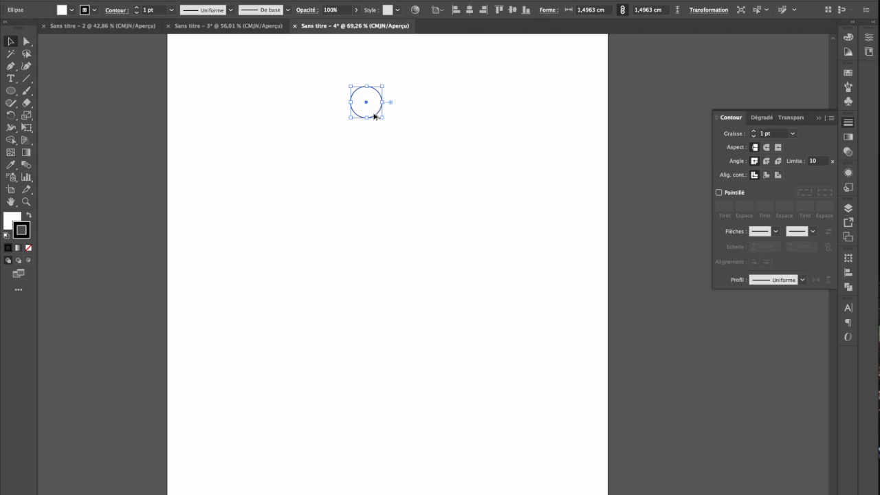
# Try duplicating the circle straight below itself, about 3.93 cm away, and undo the copies
pyautogui.moveTo(375, 116); pyautogui.dragTo(385, 184)
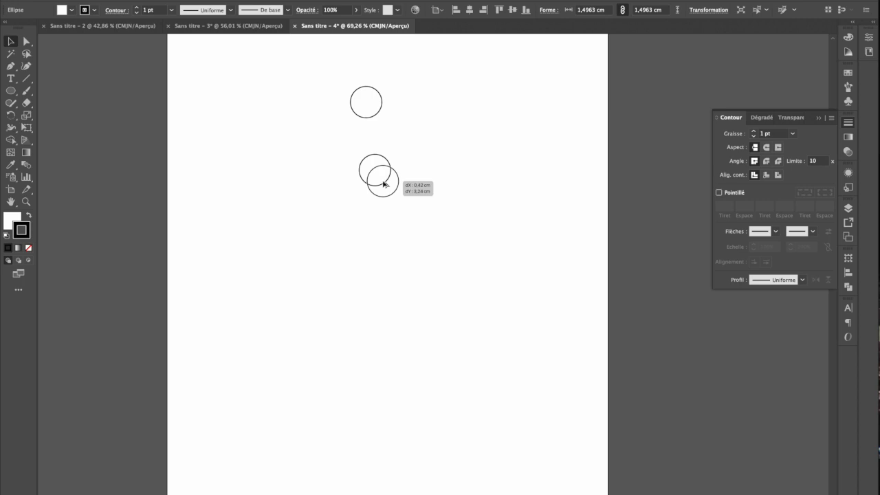
pyautogui.moveTo(384, 182); pyautogui.dragTo(374, 199)
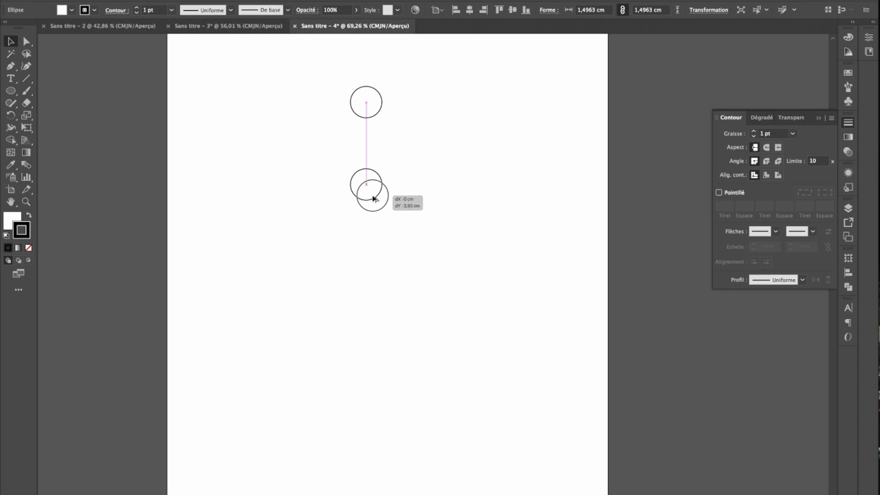
pyautogui.moveTo(373, 199); pyautogui.dragTo(373, 198)
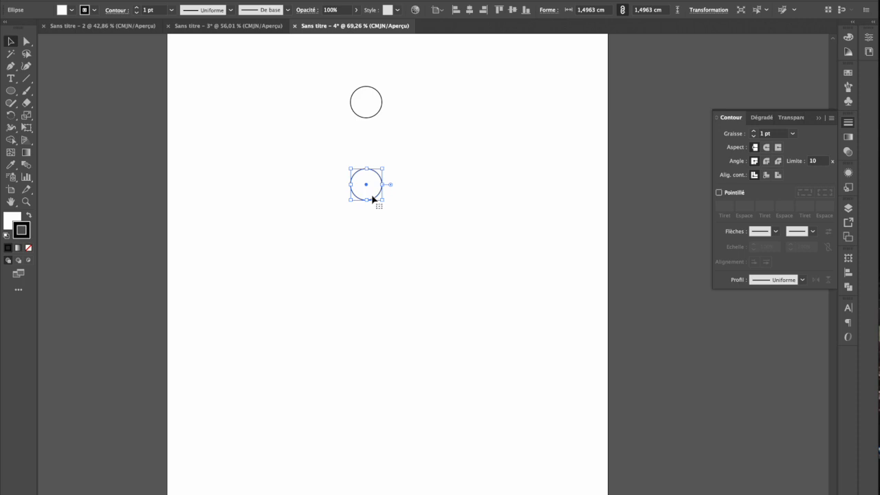
pyautogui.hotkey('ctrl', 'z')
pyautogui.moveTo(379, 114); pyautogui.dragTo(371, 208)
pyautogui.hotkey('ctrl', 'z')
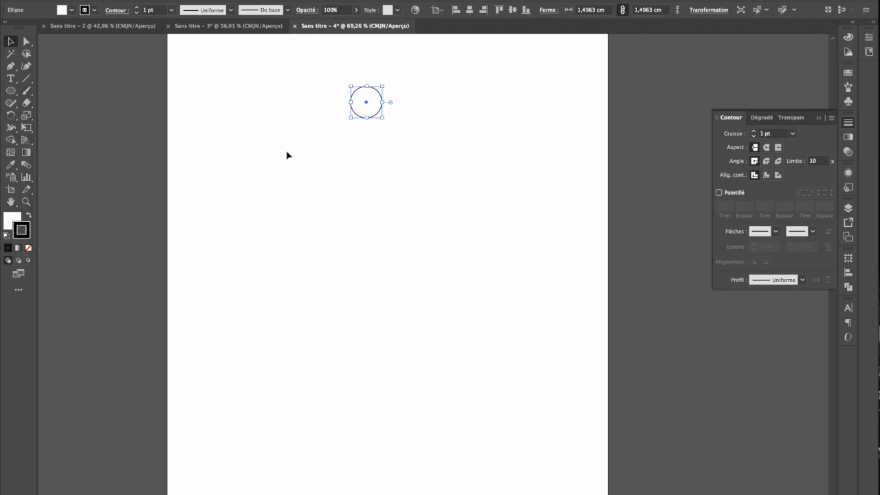
# Check which workspace is active in the list of available workspaces
pyautogui.scroll(5, 286, 158)
pyautogui.scroll(3, 286, 156)
pyautogui.hscroll(2, 287, 155)
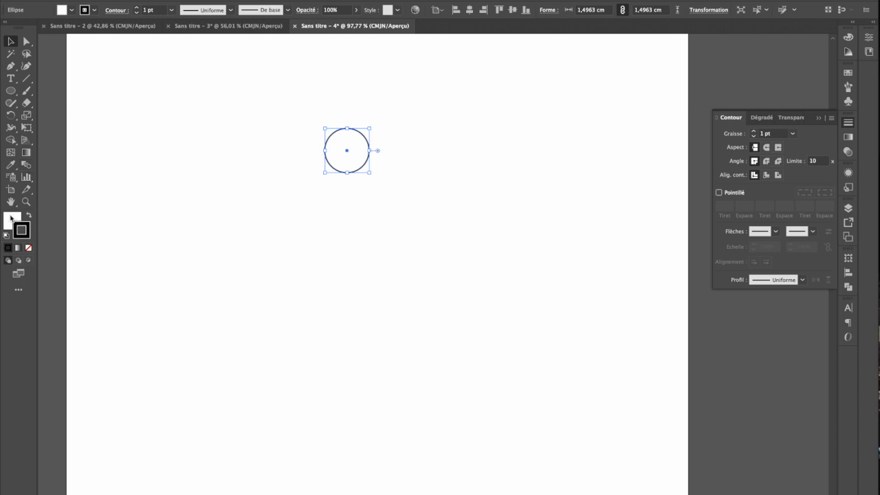
pyautogui.scroll(3, 331, 154)
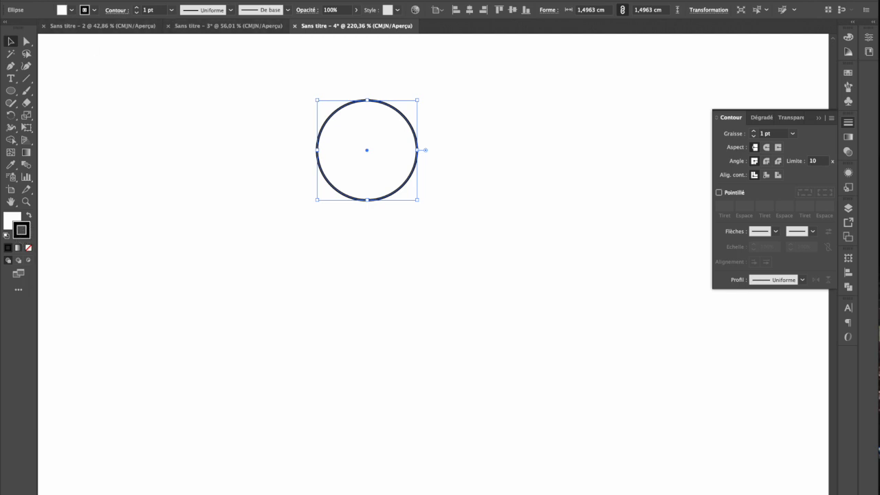
pyautogui.click(333, 0)
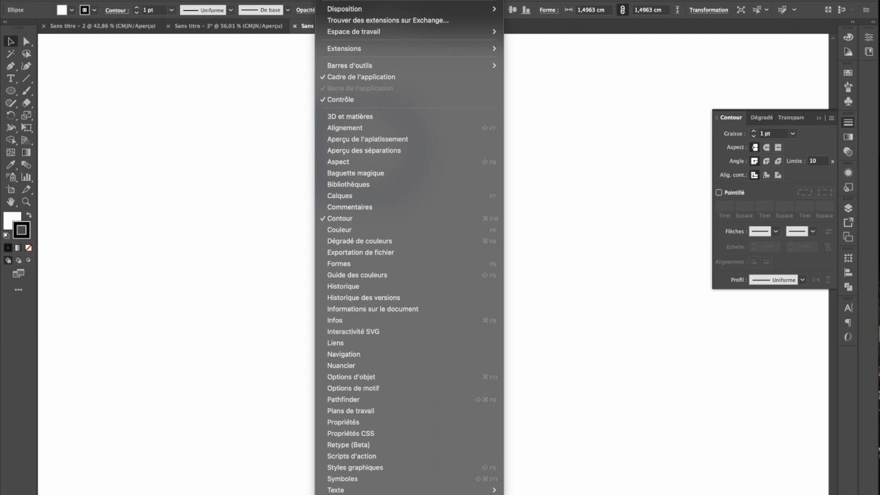
pyautogui.moveTo(370, 31)
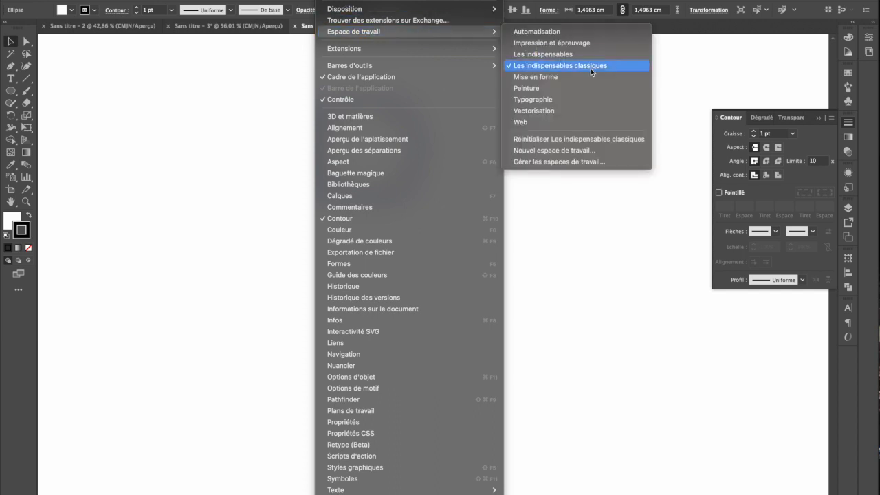
pyautogui.click(210, 180)
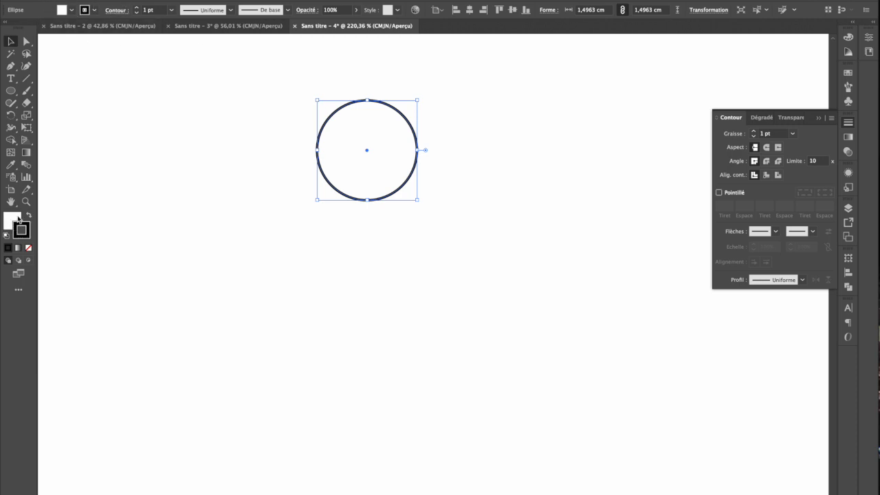
# Give the circle a CMYK red stroke and a green fill
pyautogui.click(94, 10)
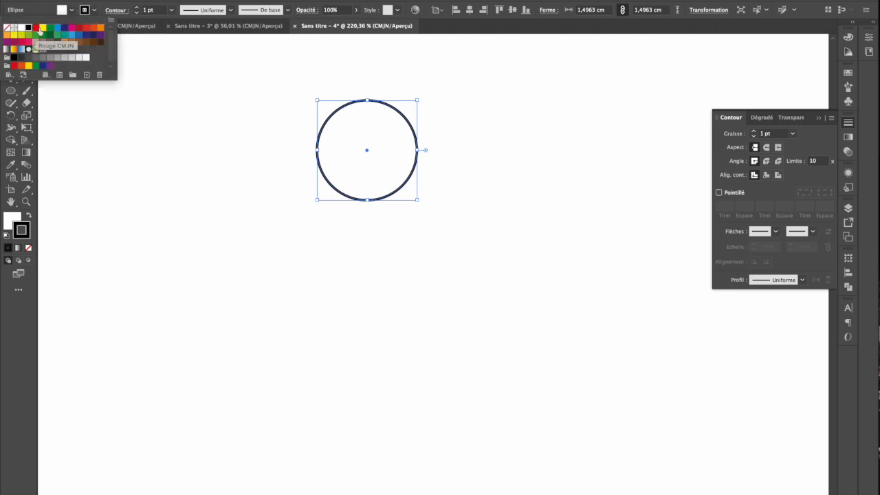
pyautogui.click(37, 28)
pyautogui.click(72, 11)
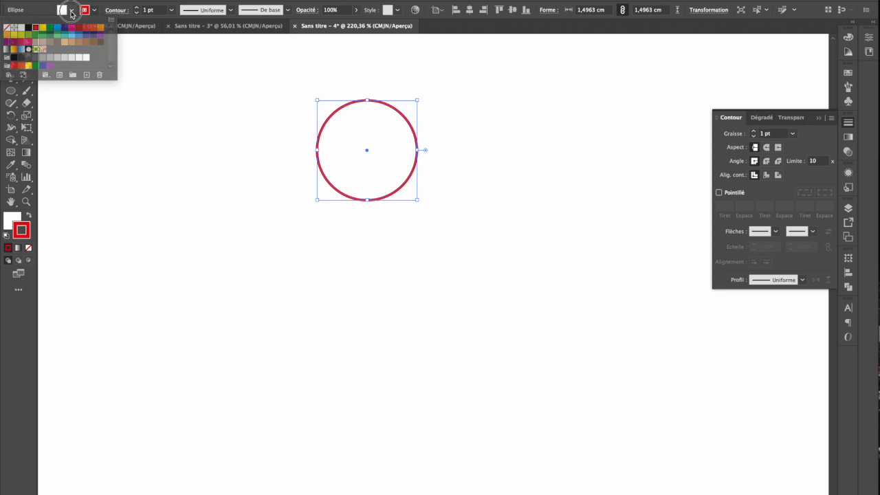
pyautogui.click(72, 11)
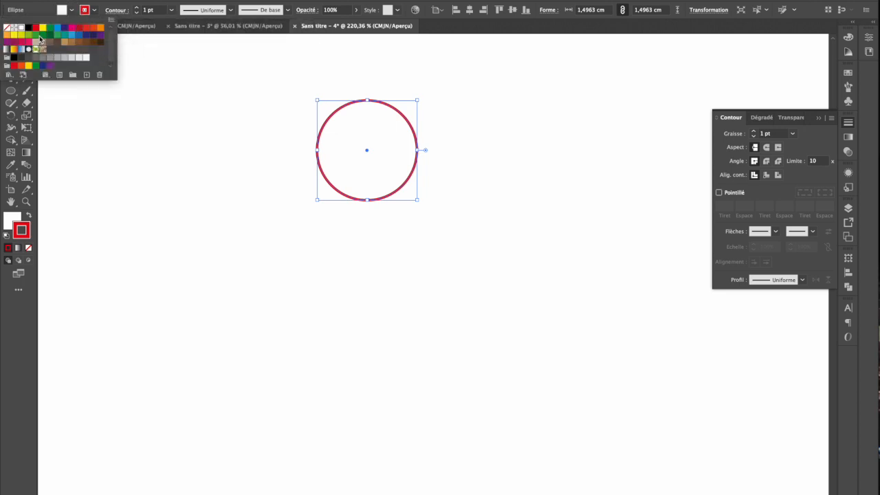
pyautogui.click(51, 29)
pyautogui.click(408, 227)
# Move the circle down and to the right, and remove its fill
pyautogui.moveTo(364, 148); pyautogui.dragTo(426, 208)
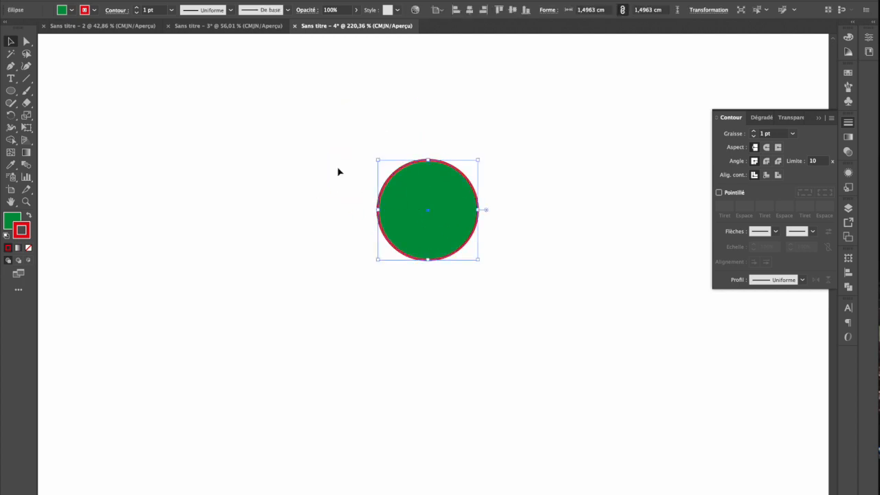
pyautogui.click(171, 10)
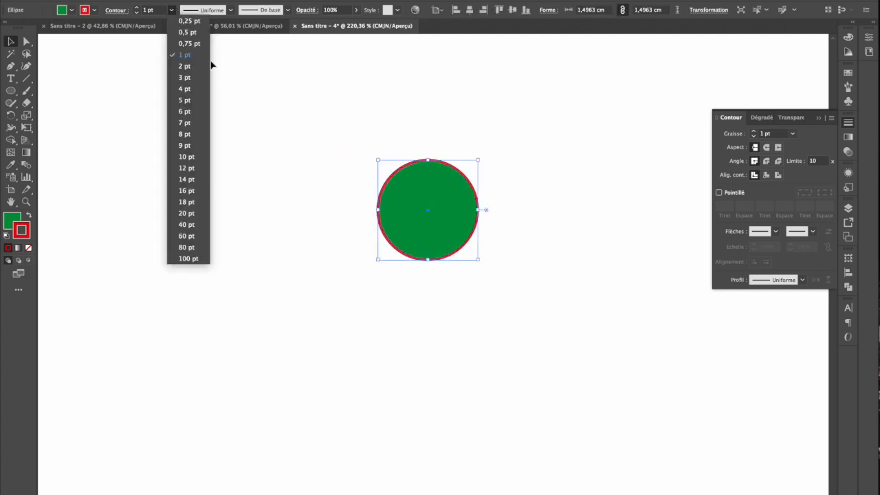
pyautogui.click(426, 118)
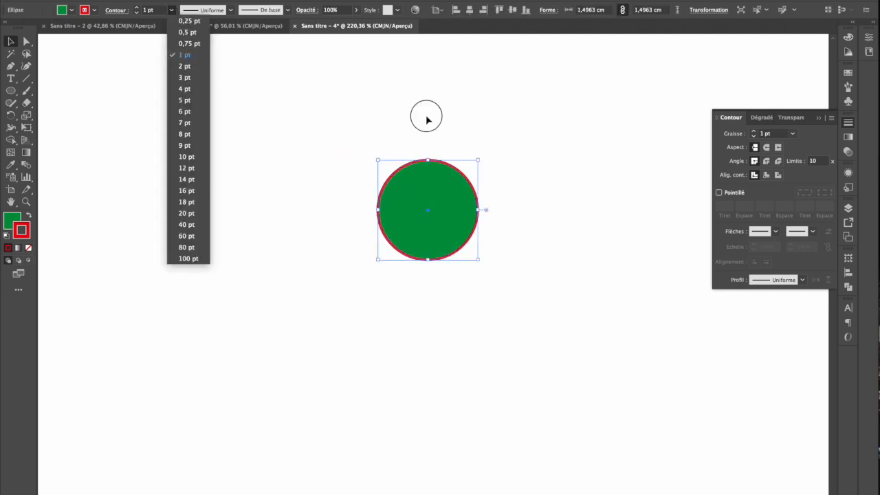
pyautogui.click(71, 10)
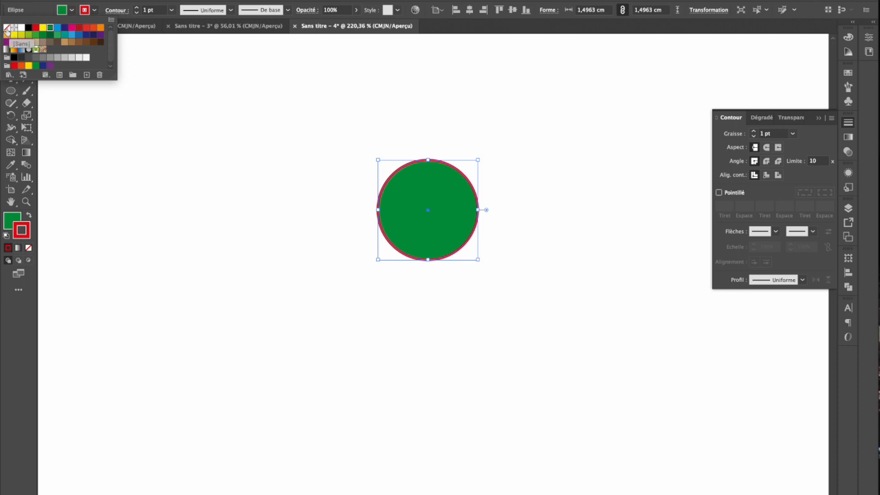
pyautogui.click(8, 28)
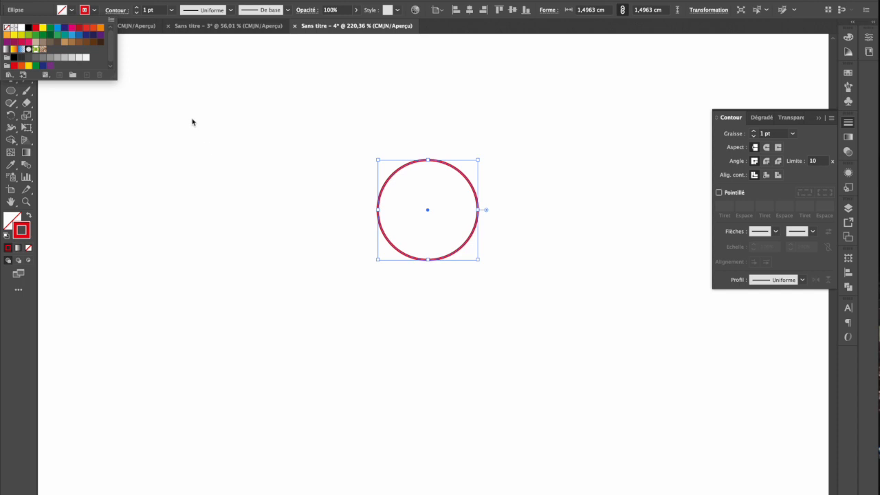
# Try stroke weights of 6 pt and 10 pt on the circle, and restore it to 1 pt
pyautogui.click(171, 11)
pyautogui.click(171, 11)
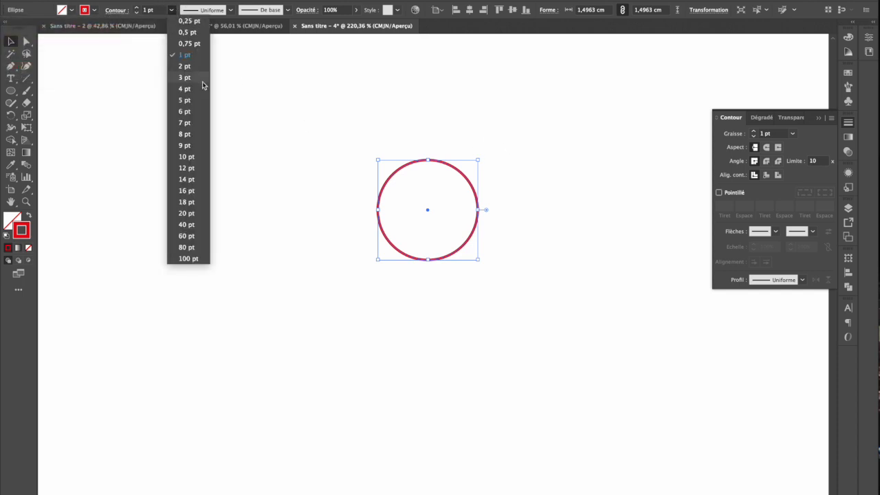
pyautogui.click(192, 113)
pyautogui.click(171, 10)
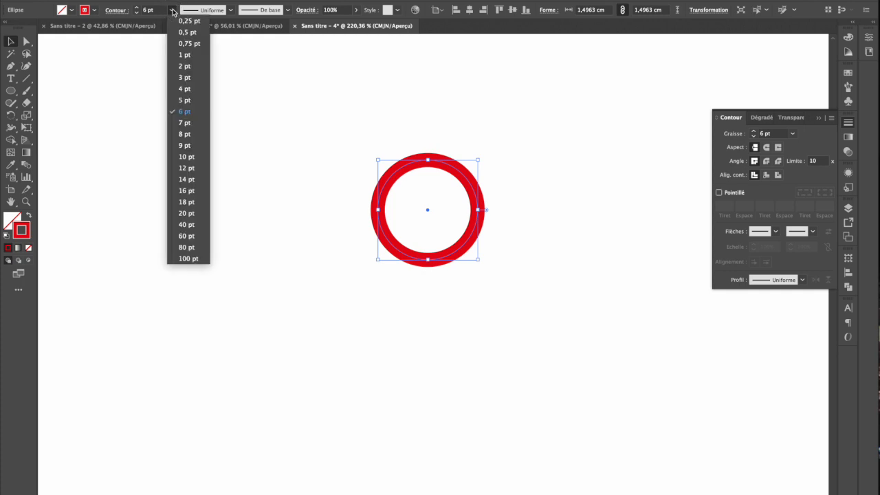
pyautogui.click(195, 153)
pyautogui.click(171, 9)
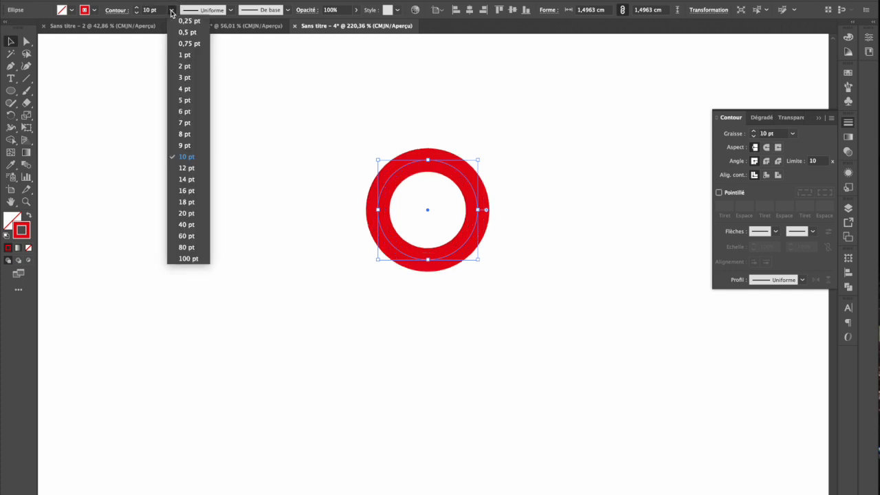
pyautogui.click(197, 56)
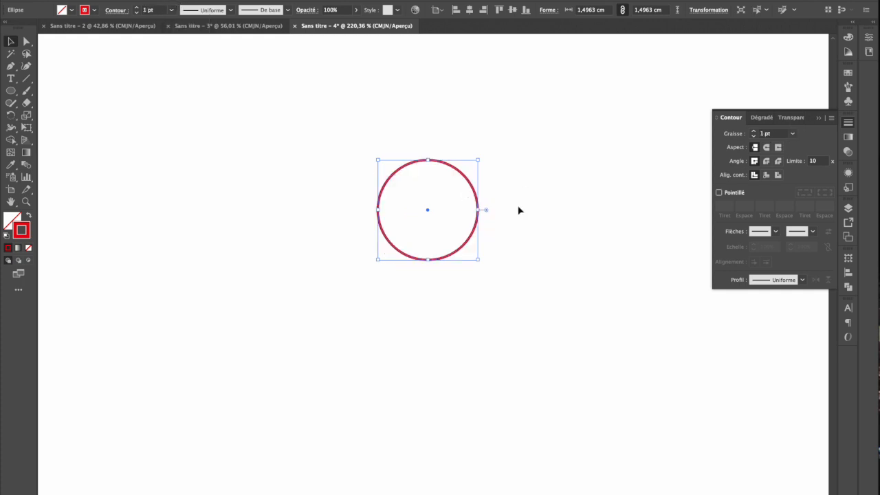
# Examine the circle's stroke options, including weight, cap, corner, alignment, dashes, arrowheads and profile
pyautogui.click(853, 123)
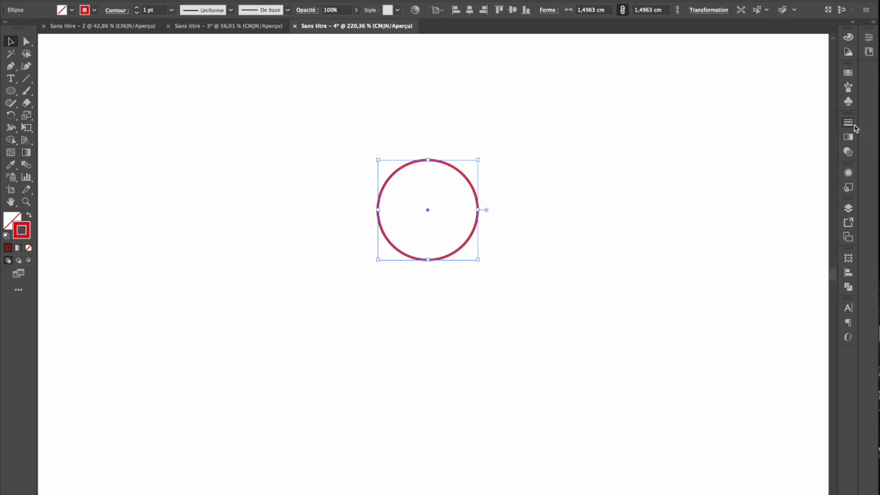
pyautogui.click(853, 125)
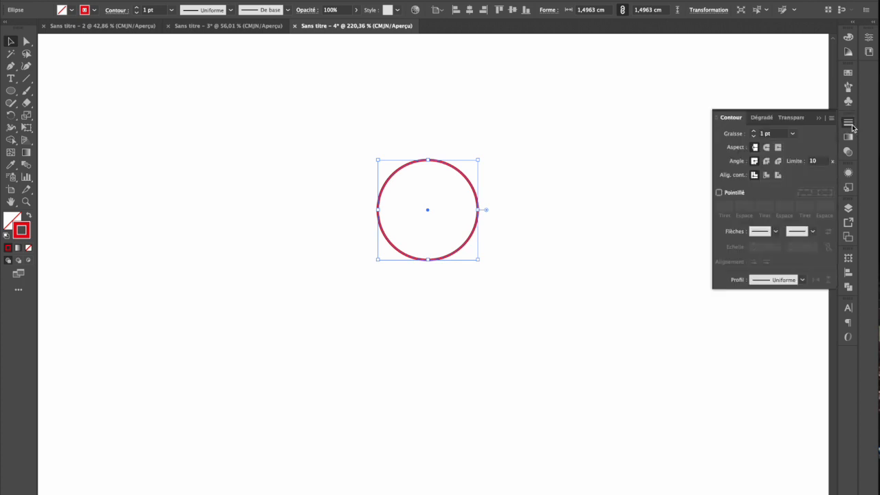
pyautogui.click(117, 11)
pyautogui.click(116, 11)
pyautogui.click(116, 11)
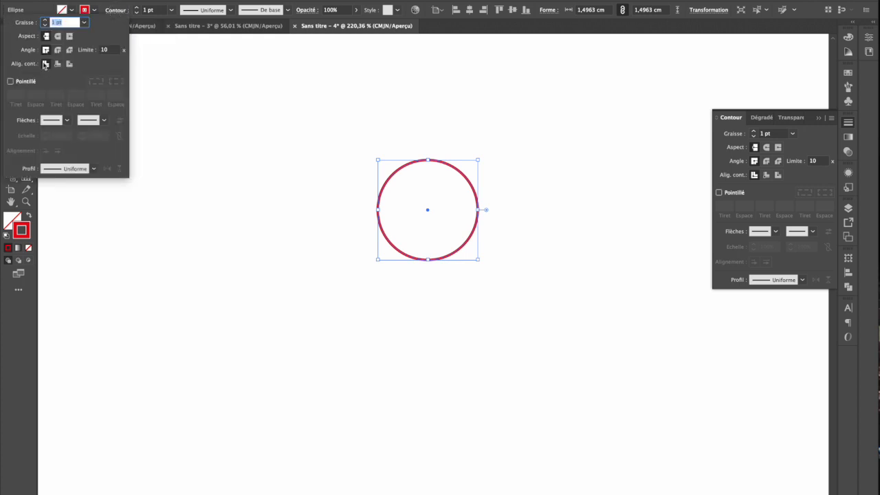
pyautogui.click(828, 149)
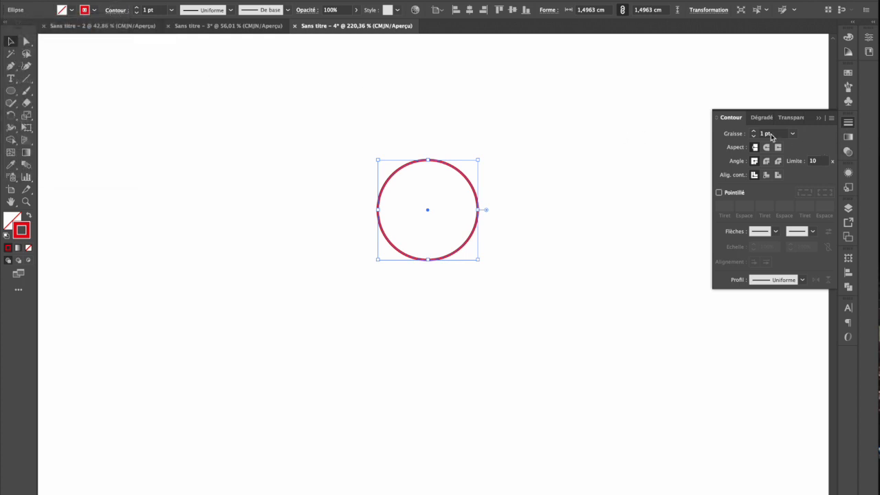
# Turn on a dashed stroke for the circle with a 0,75 pt dash and a 0,75 pt gap
pyautogui.click(719, 194)
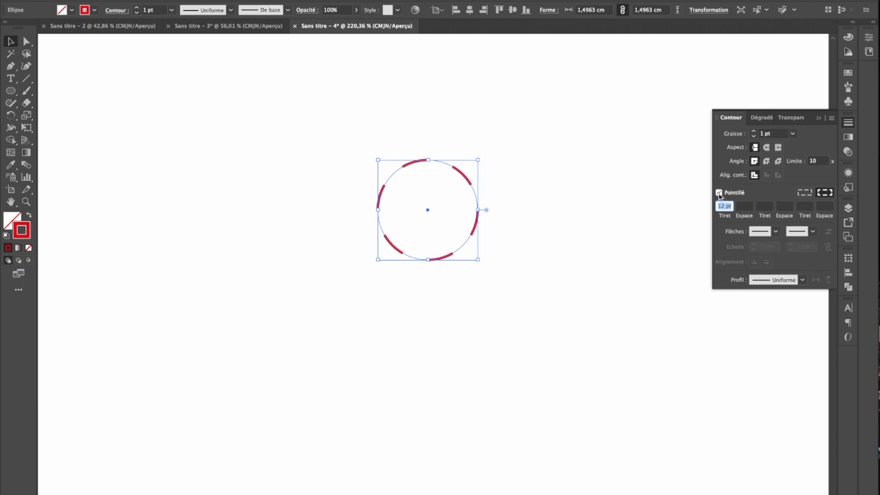
pyautogui.click(722, 206)
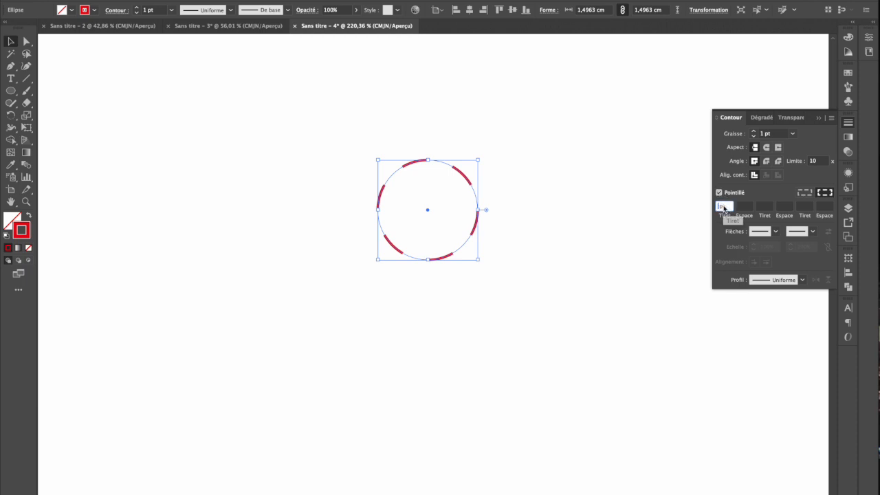
pyautogui.write('0')
pyautogui.write('0')
pyautogui.write('75 p')
pyautogui.click(746, 206)
pyautogui.write('0')
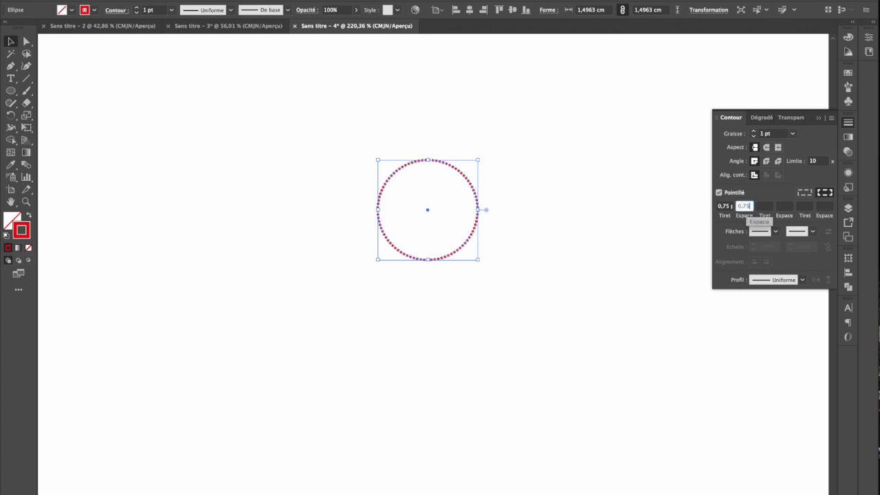
pyautogui.click(761, 187)
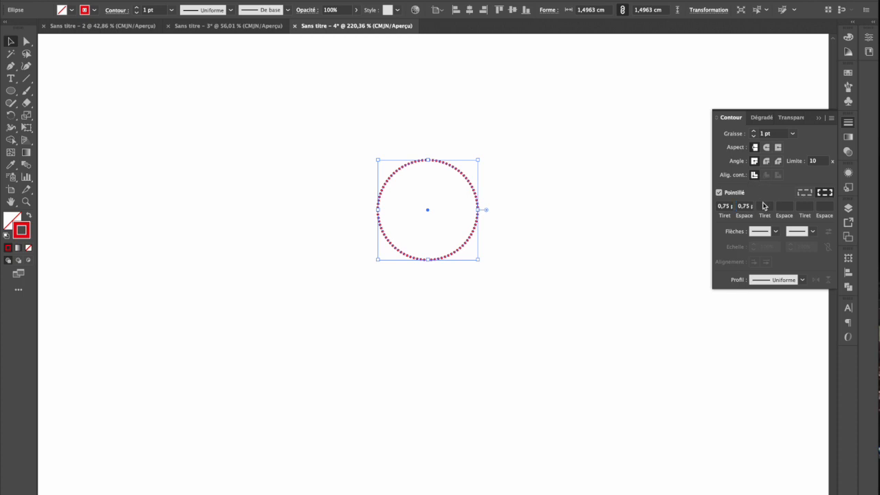
# Set the circle's stroke dash to 1 pt and its gap to 0,5 pt, and deselect the circle
pyautogui.click(745, 206)
pyautogui.scroll(5, 516, 168)
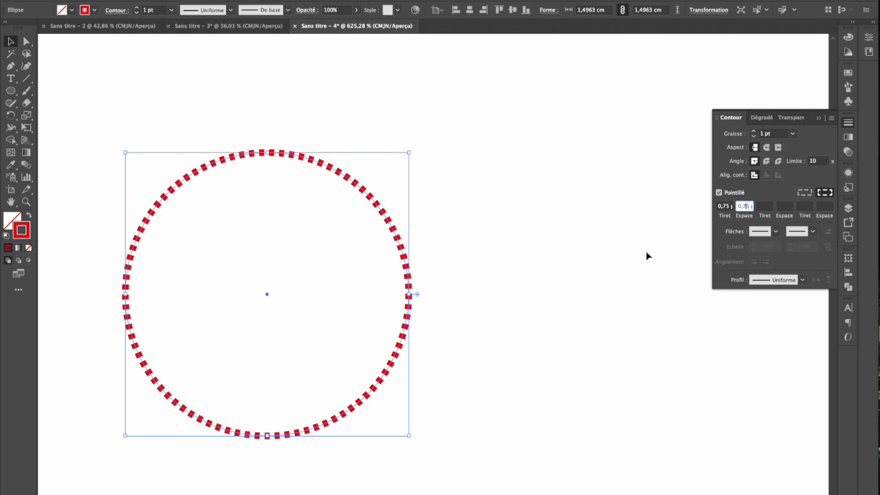
pyautogui.click(724, 206)
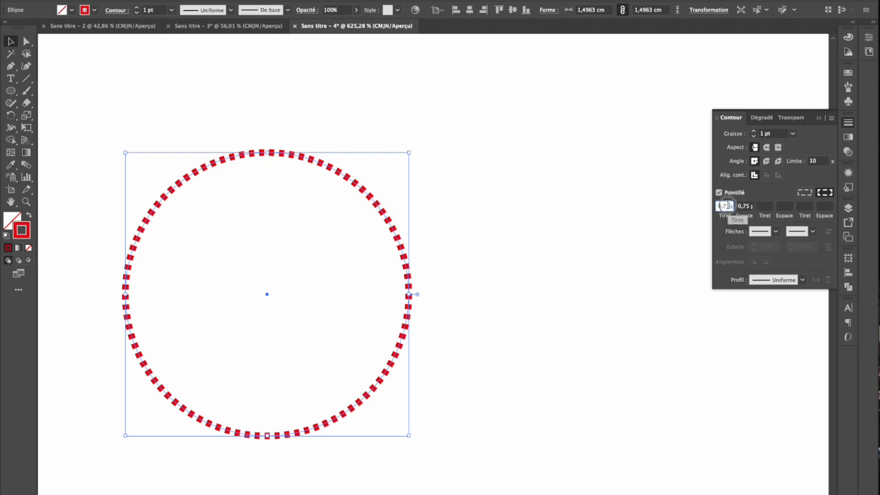
pyautogui.write('1 pt')
pyautogui.press('Return')
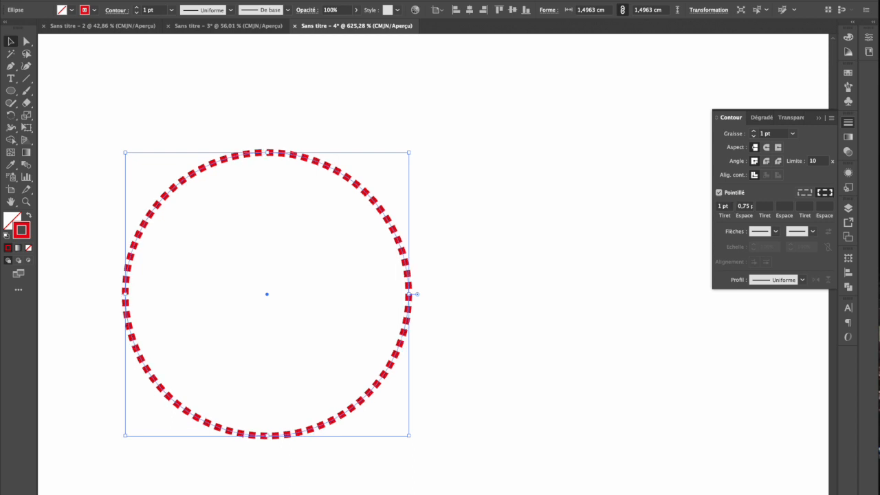
pyautogui.click(745, 208)
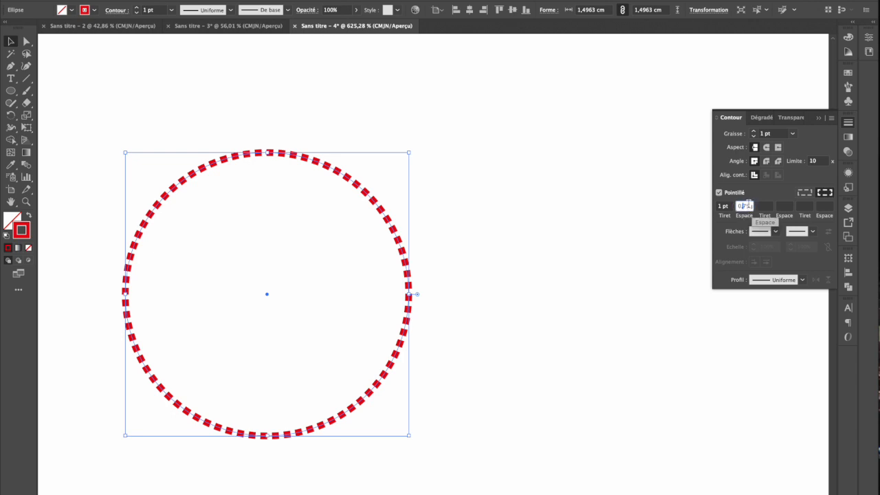
pyautogui.write('0')
pyautogui.press('Return')
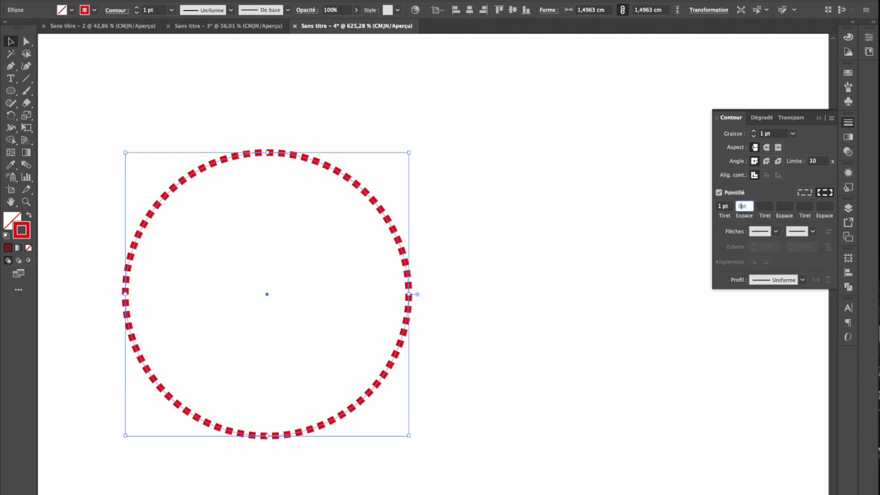
pyautogui.write(',5')
pyautogui.press('Return')
pyautogui.click(465, 257)
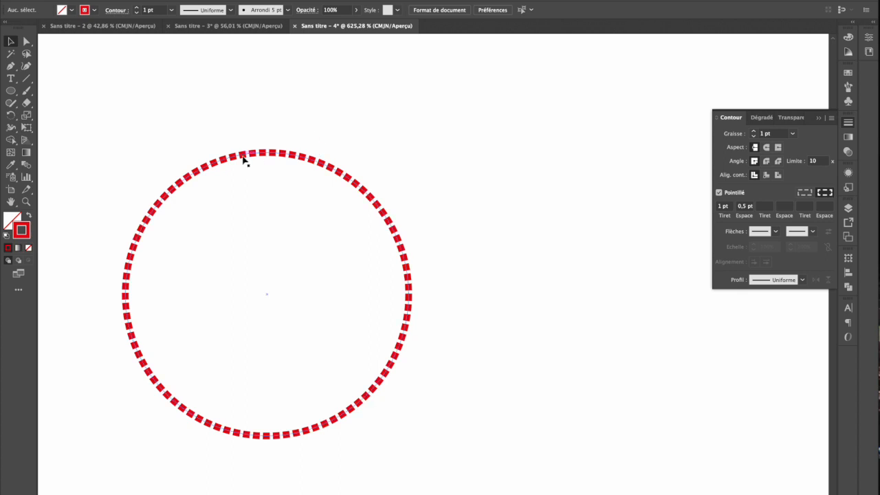
# Draw a slanted straight line above the dashed circle and make its stroke solid
pyautogui.click(25, 80)
pyautogui.moveTo(147, 98); pyautogui.dragTo(617, 219)
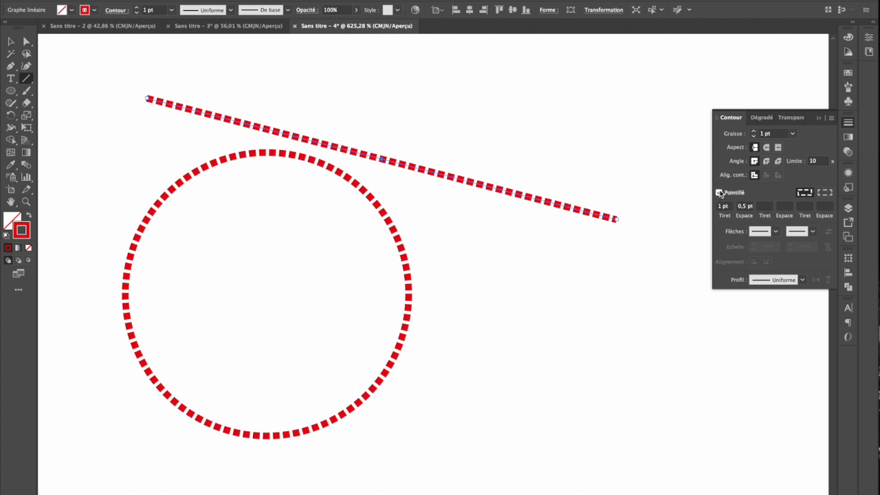
pyautogui.click(718, 193)
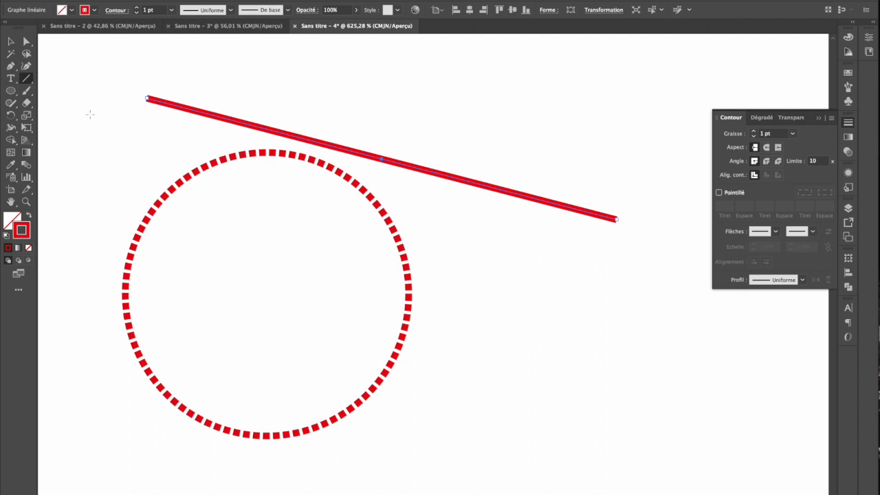
# Move the dashed circle to the left of the red line and place a copy directly below it
pyautogui.scroll(-4, 178, 146)
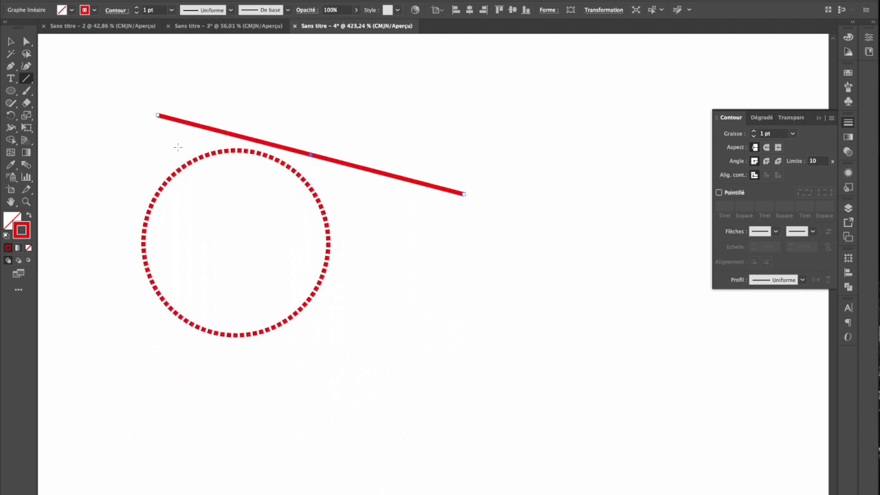
pyautogui.click(11, 90)
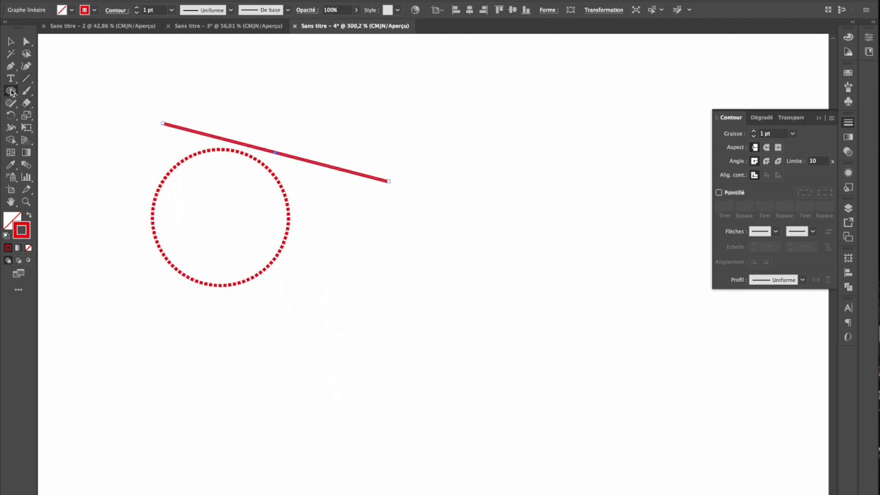
pyautogui.scroll(-5, 465, 121)
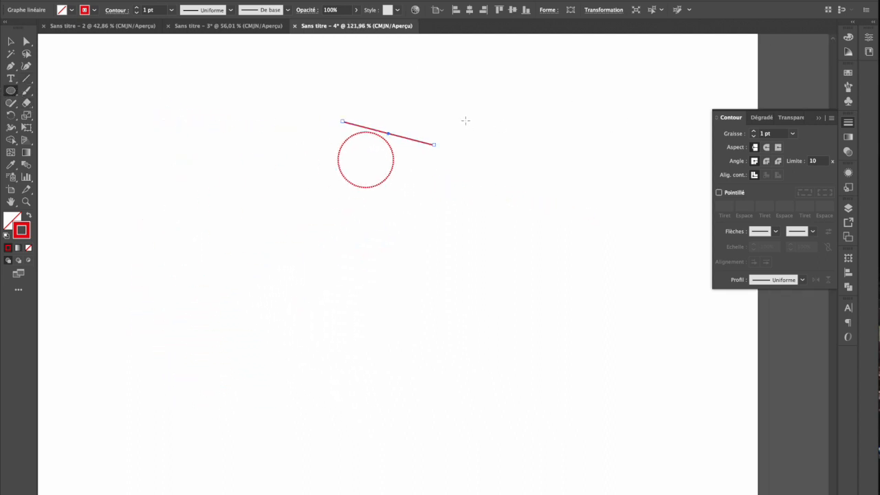
pyautogui.click(11, 41)
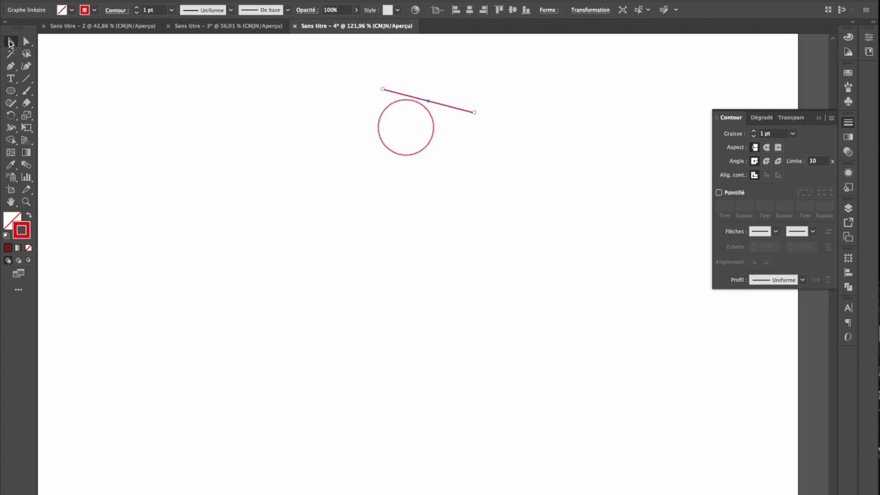
pyautogui.moveTo(433, 139); pyautogui.dragTo(319, 209)
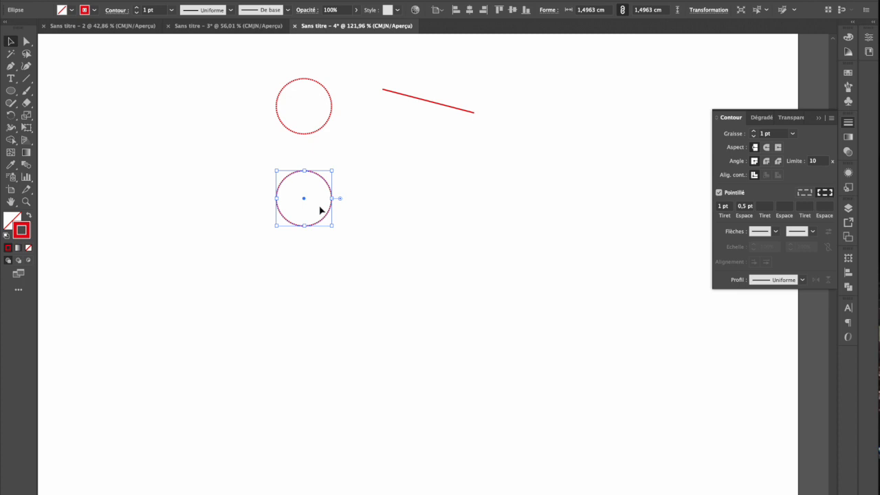
# Repeat the circle's vertical duplication three times to extend the column, and undo the copies
pyautogui.press('a')
pyautogui.press('super+d')
pyautogui.press('super+d')
pyautogui.press('super+d')
pyautogui.press('v')
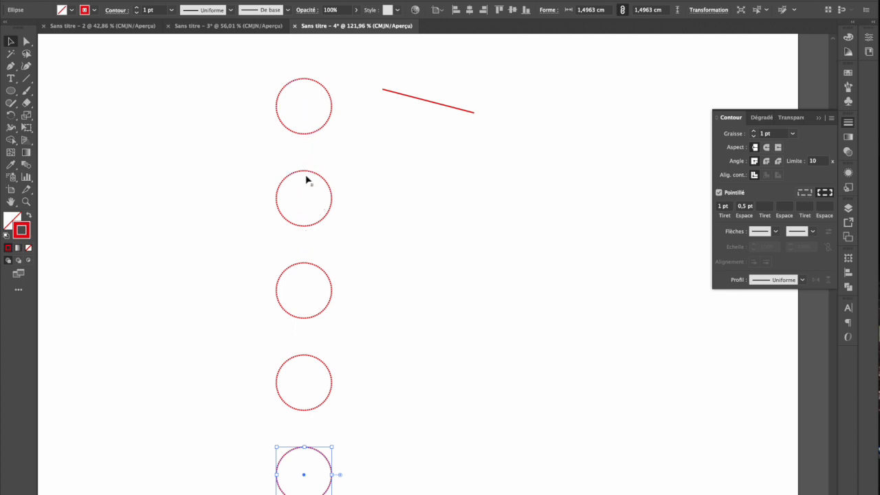
pyautogui.hotkey('ctrl', 'z')
pyautogui.hotkey('ctrl', 'z')
pyautogui.hotkey('ctrl', 'z')
pyautogui.hotkey('ctrl', 'z')
# Duplicate the dashed circle diagonally down and to the right, and repeat the duplication to form a diagonal row of evenly spaced circles
pyautogui.moveTo(323, 127); pyautogui.dragTo(385, 179)
pyautogui.moveTo(323, 126); pyautogui.dragTo(377, 202)
pyautogui.hotkey('ctrl', 'z')
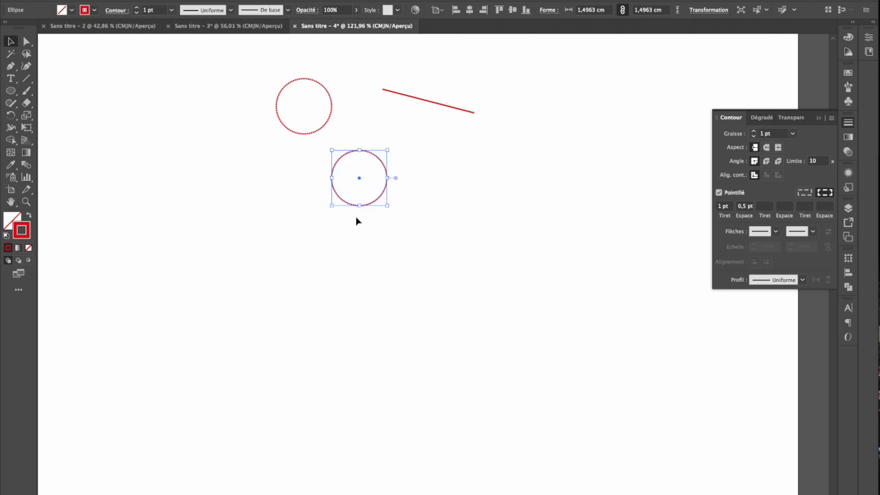
pyautogui.press('a')
pyautogui.hotkey('ctrl', 'd')
pyautogui.hotkey('ctrl', 'd')
pyautogui.hotkey('ctrl', 'd')
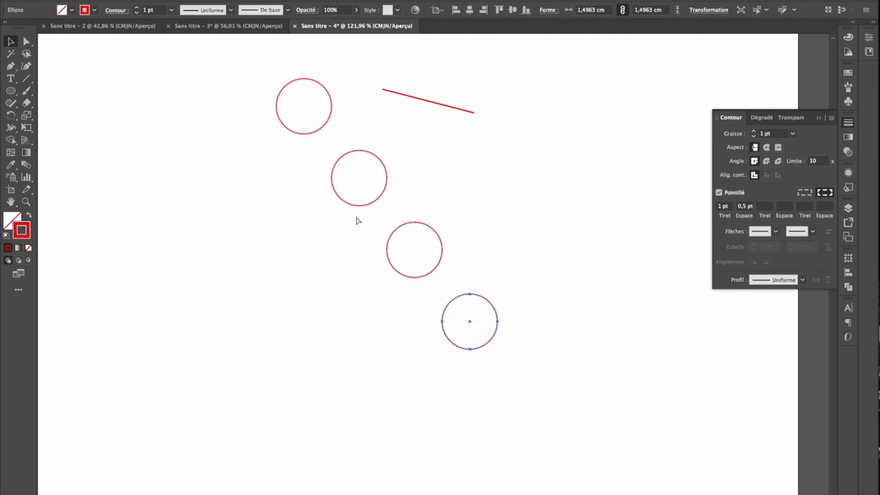